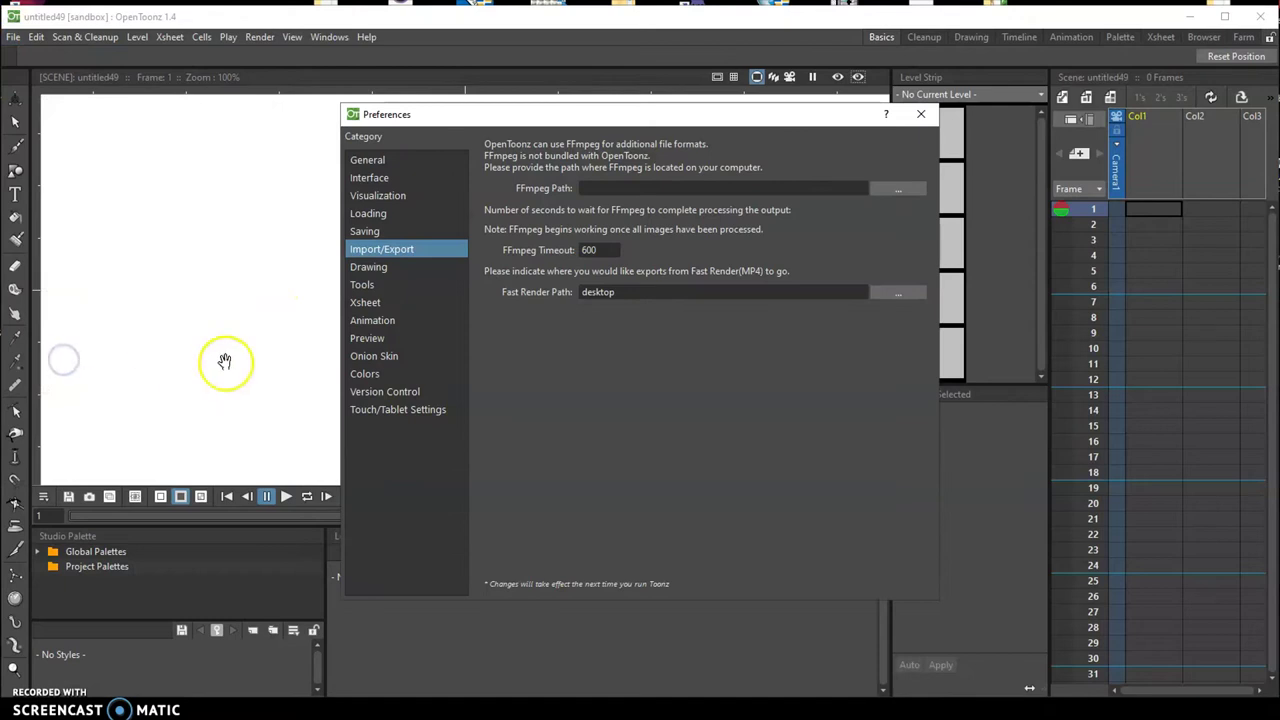
Step: Set the default level type in the Drawing preferences to Toonz Vector Level and close the preferences
left_click(365, 270)
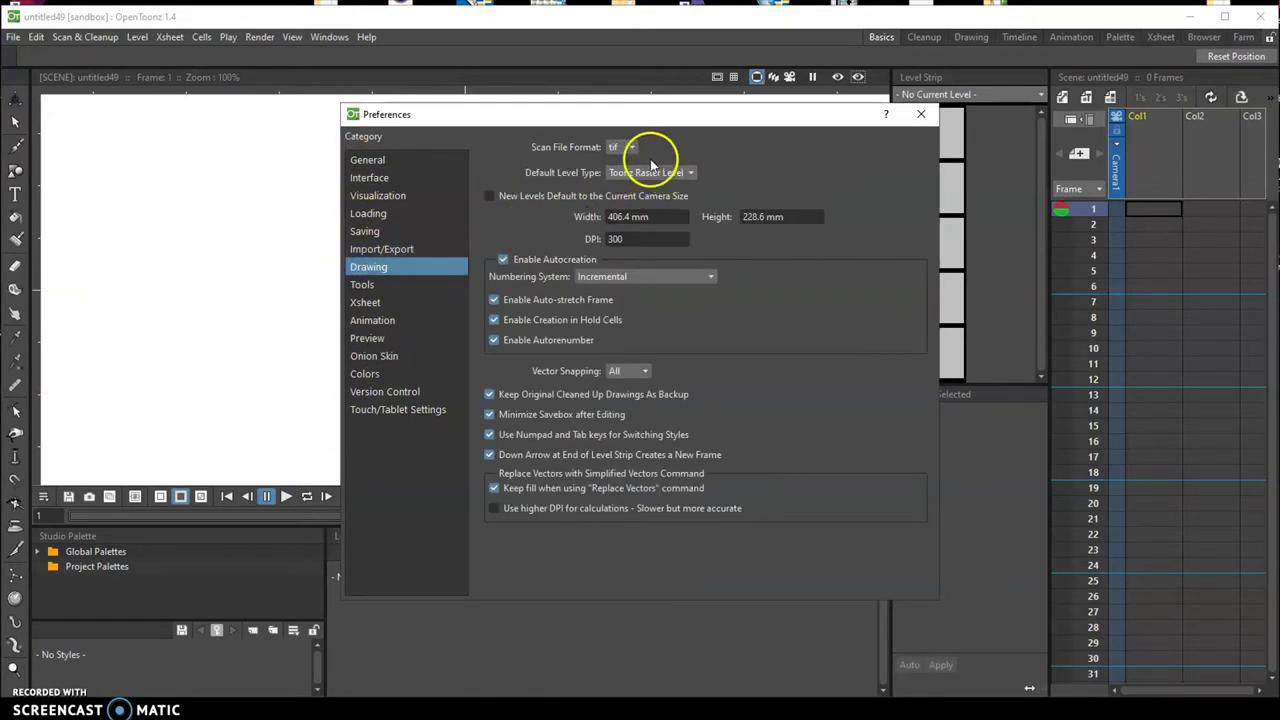
left_click(659, 174)
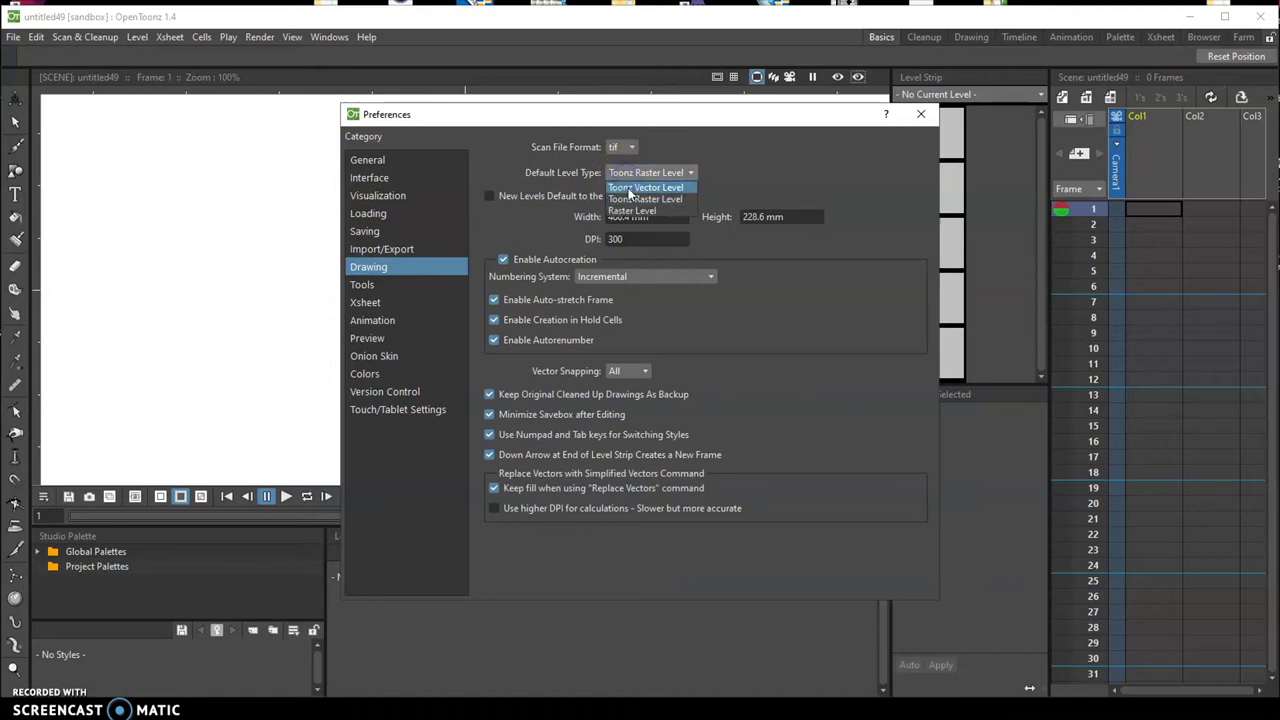
left_click(628, 191)
left_click(921, 114)
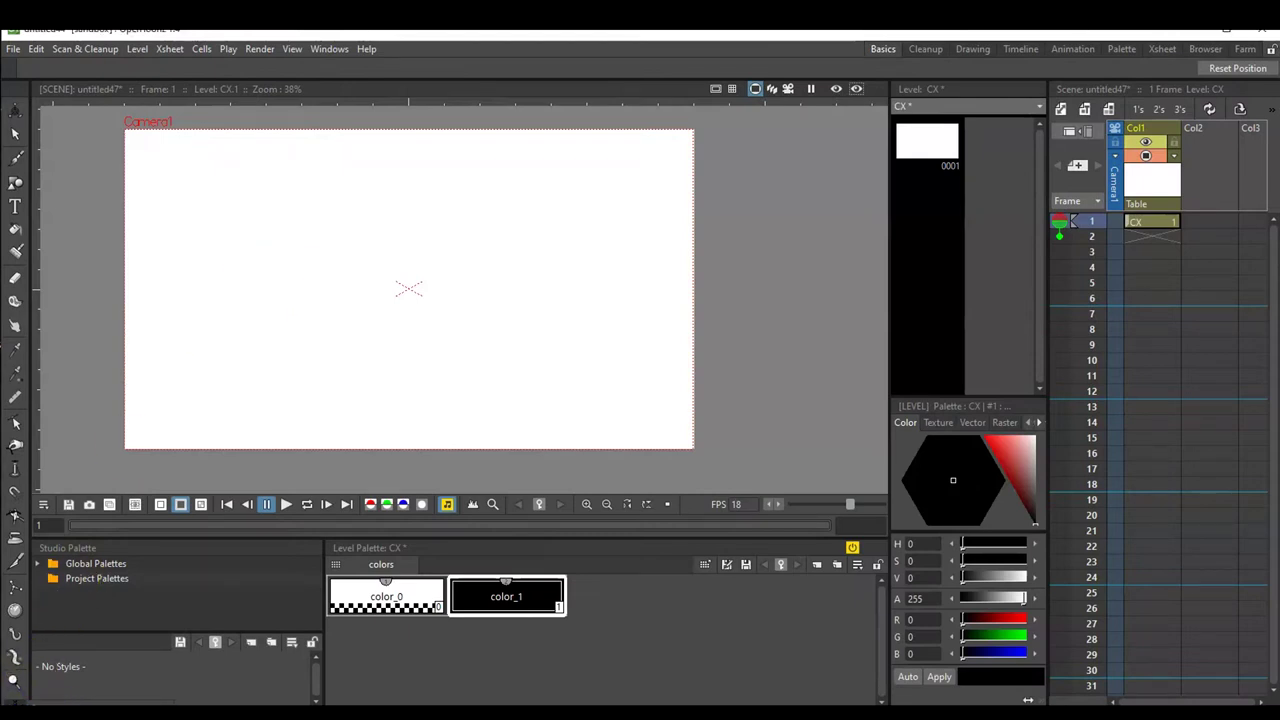
Step: Draw a black stick figure holding an upright sword with the Brush tool on frame 1 of the first column
left_click_drag(286, 323, 367, 332)
scroll(340, 334, "up", 1)
scroll(346, 337, "down", 1)
scroll(340, 325, "up", 1)
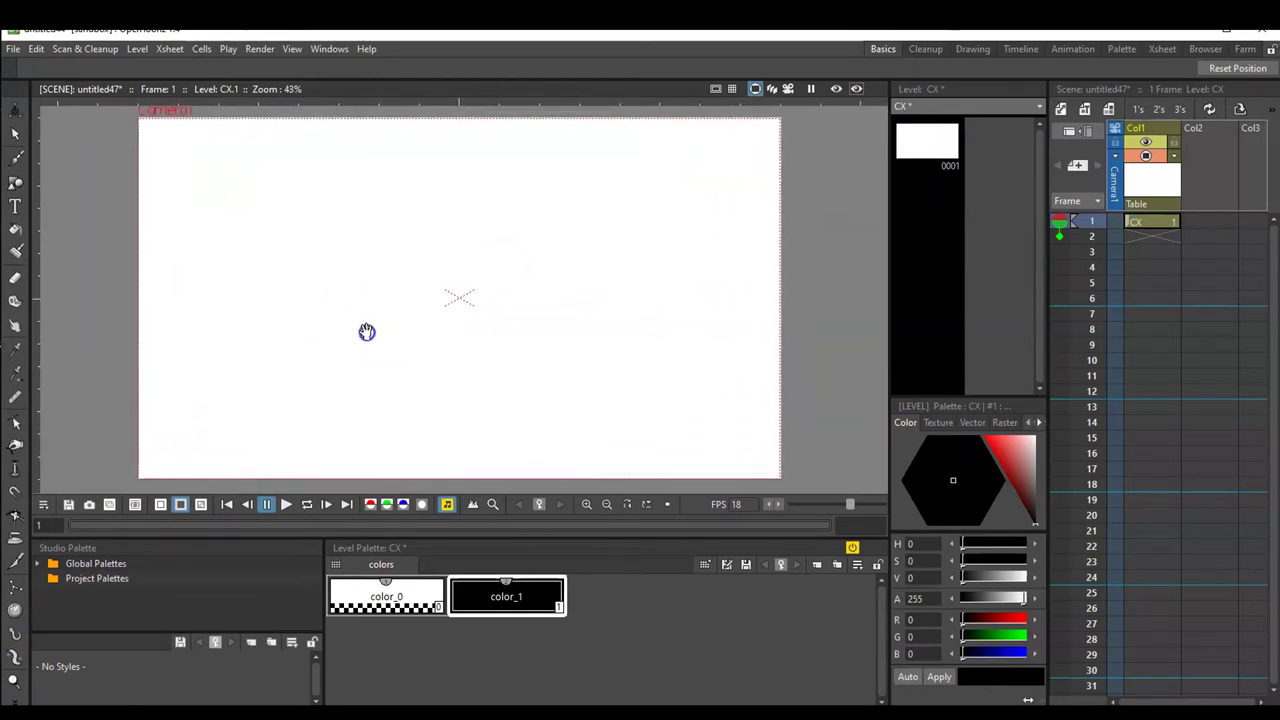
left_click(17, 157)
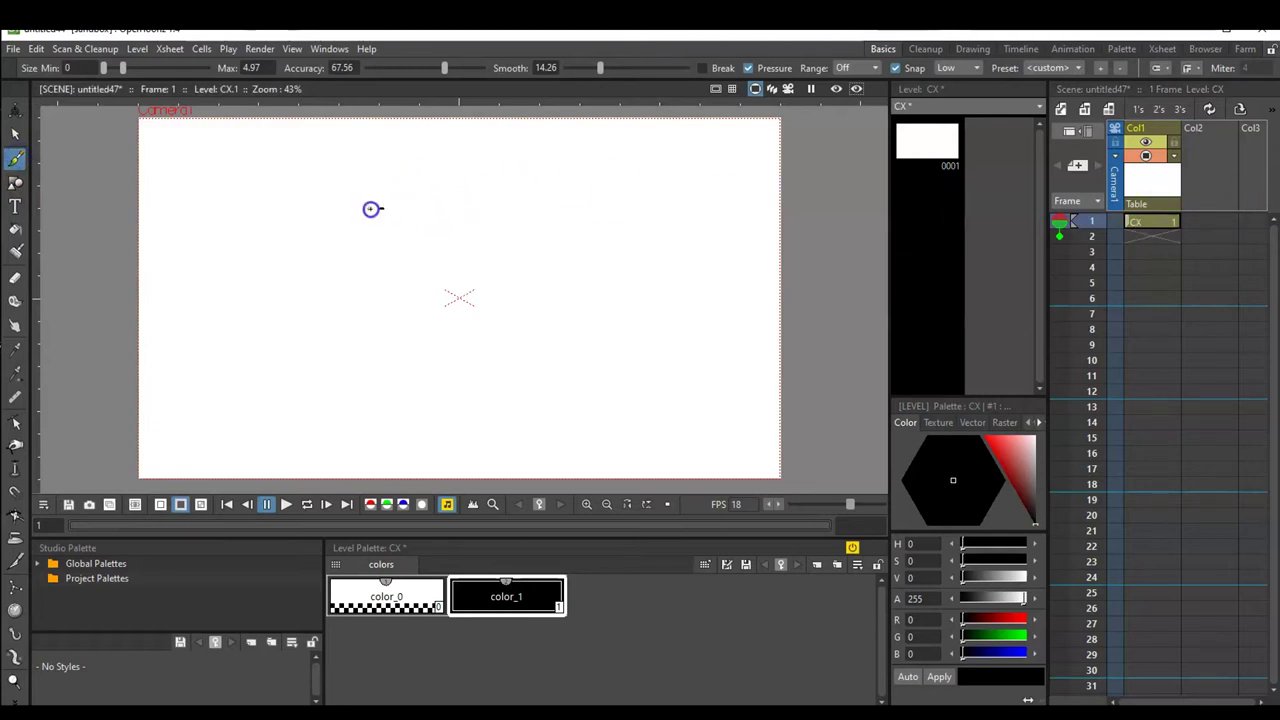
left_click_drag(375, 211, 376, 212)
mouse_move(373, 366)
left_mouse_down()
mouse_move(349, 407)
mouse_move(420, 408)
left_mouse_up()
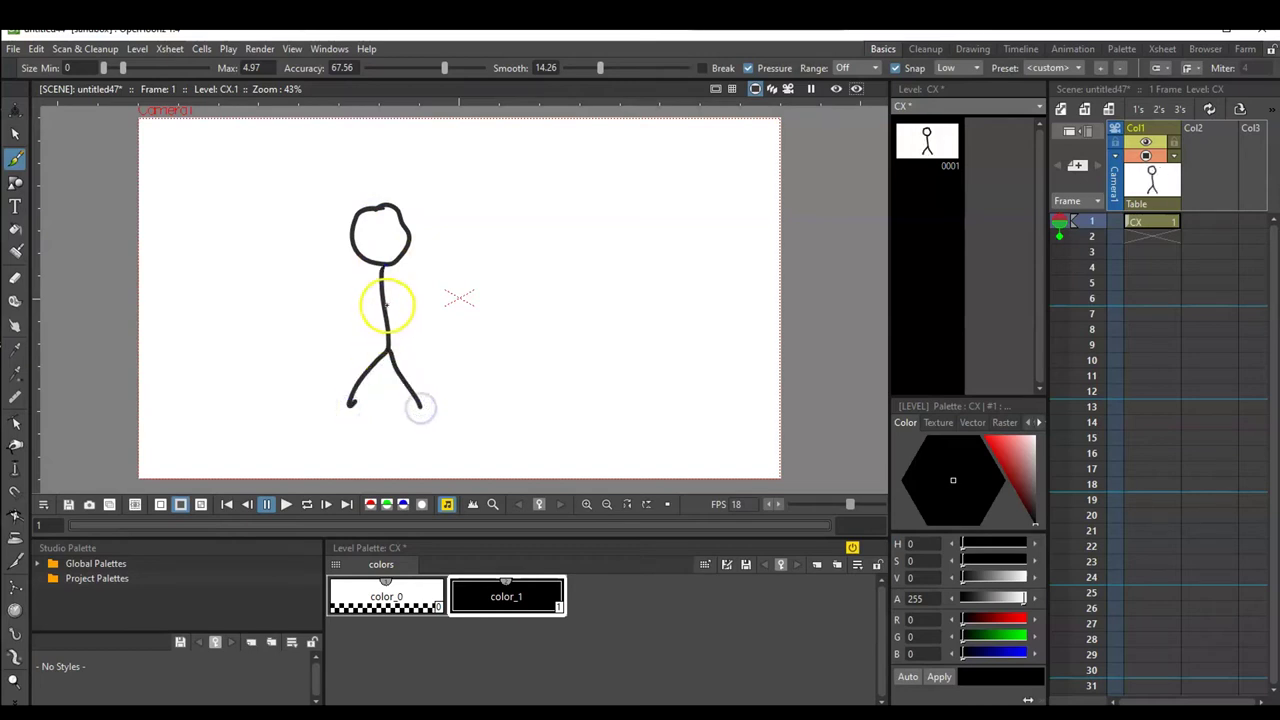
mouse_move(345, 293)
left_mouse_down()
mouse_move(324, 291)
mouse_move(432, 285)
left_mouse_up()
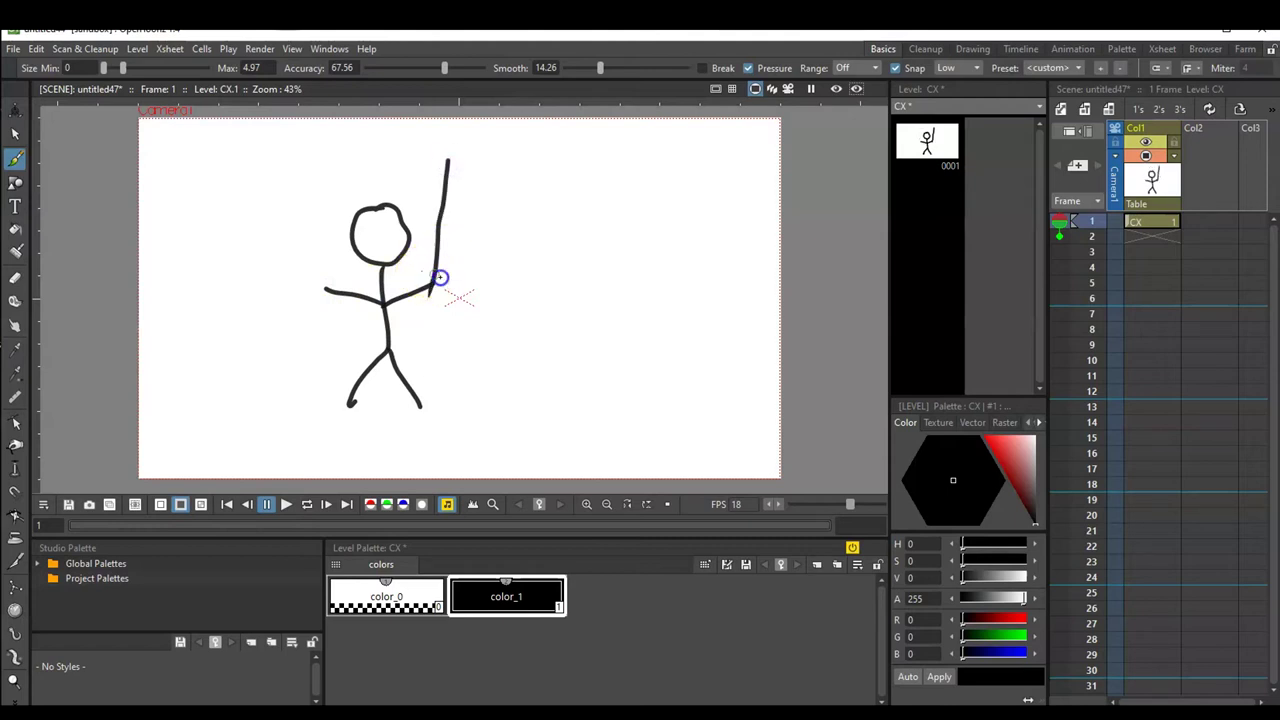
left_click_drag(453, 281, 454, 282)
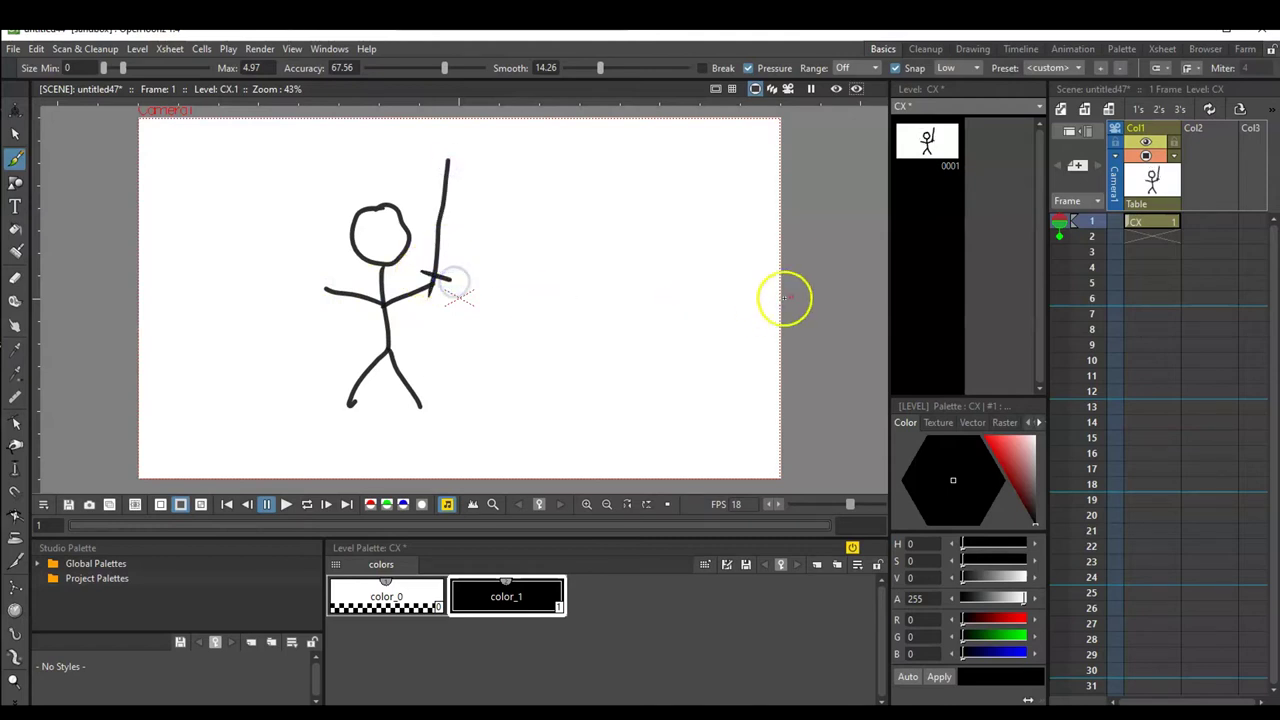
Step: Create a Plastic mesh for the stick figure with 5.08 mm edge length, 300 DPI and a 5-pixel margin
left_click(15, 655)
left_click(40, 68)
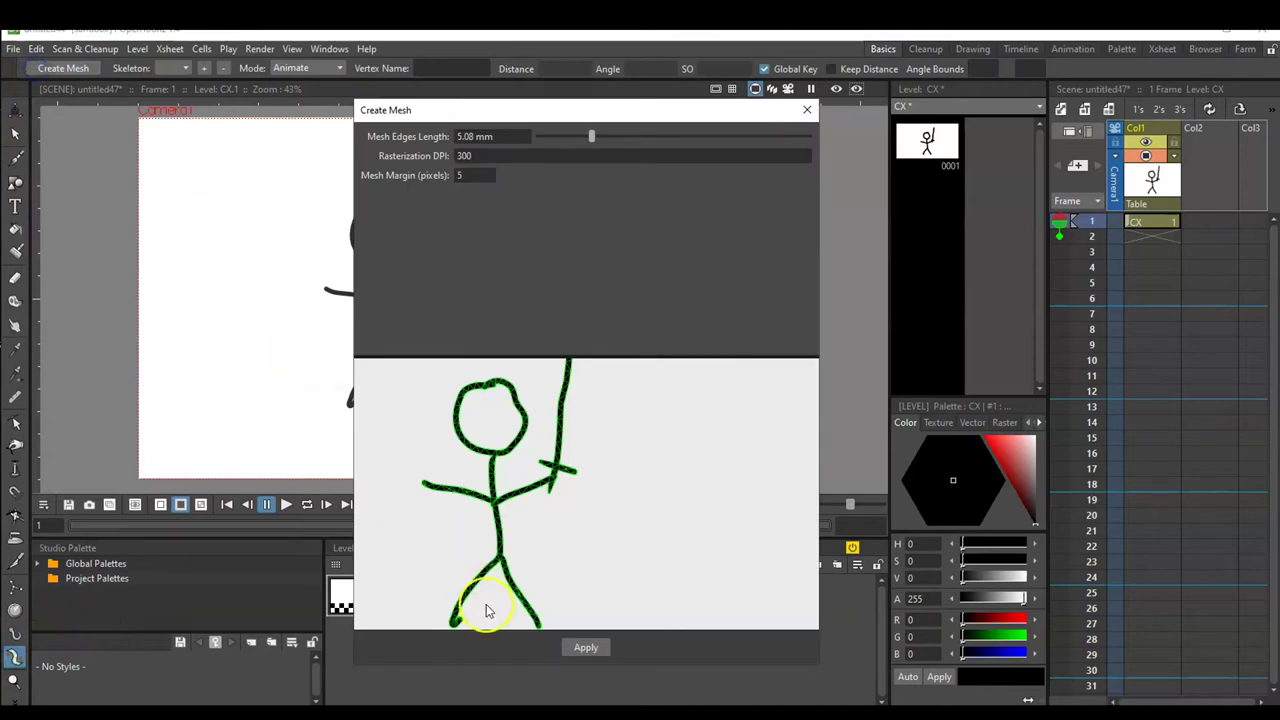
left_click(583, 648)
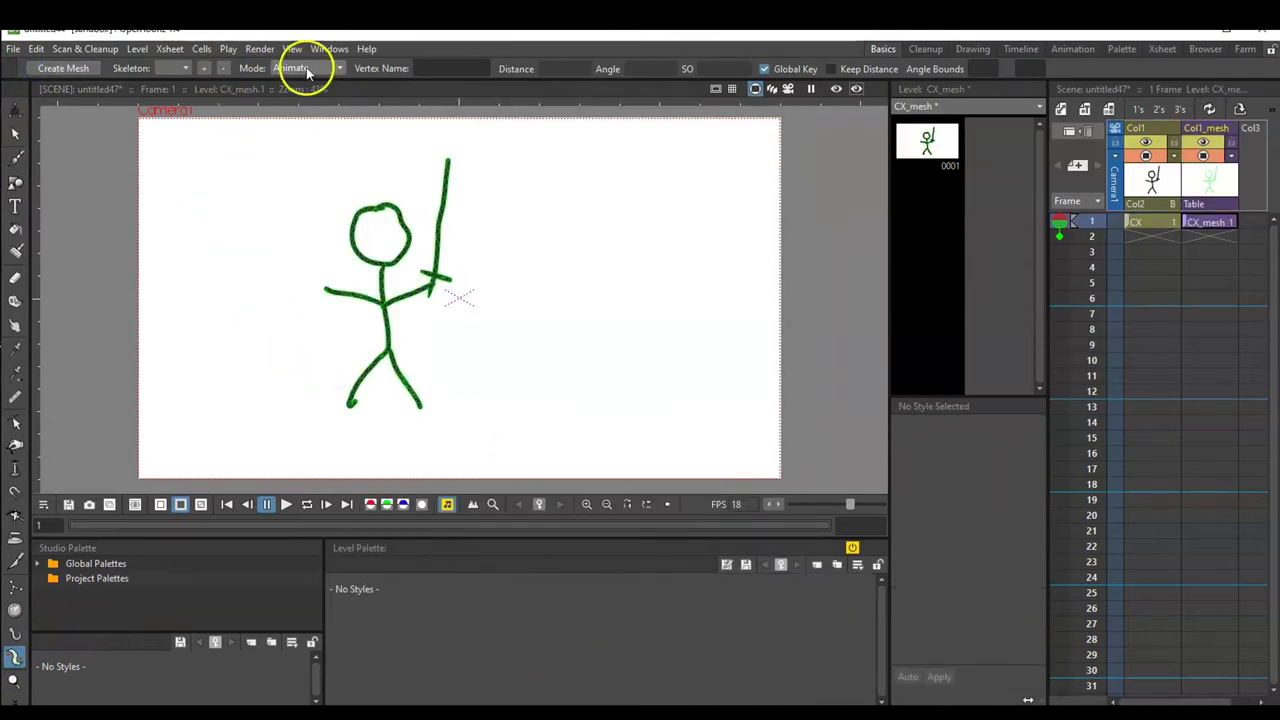
Step: Build a skeleton from a root vertex outside the figure through the hip and chest out to both hands
left_click(305, 67)
left_click(300, 105)
left_click(187, 145)
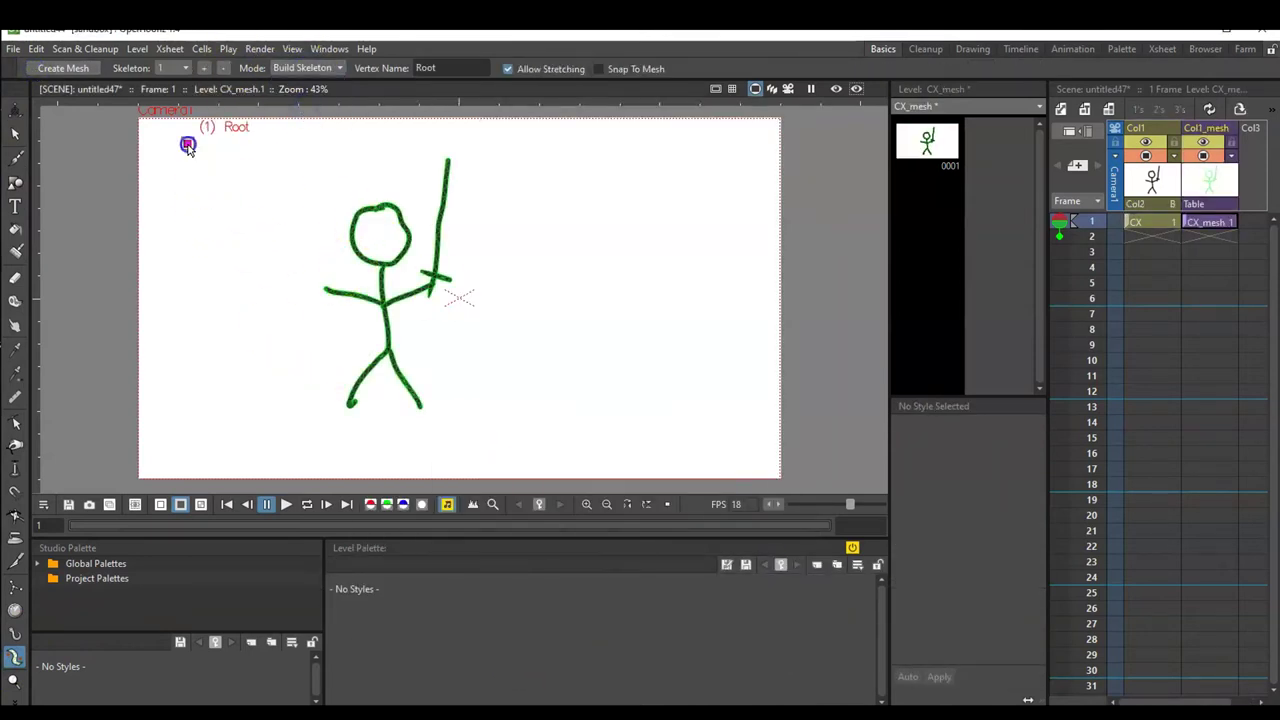
left_click(388, 352)
left_click(384, 303)
left_click(327, 292)
left_click(384, 305)
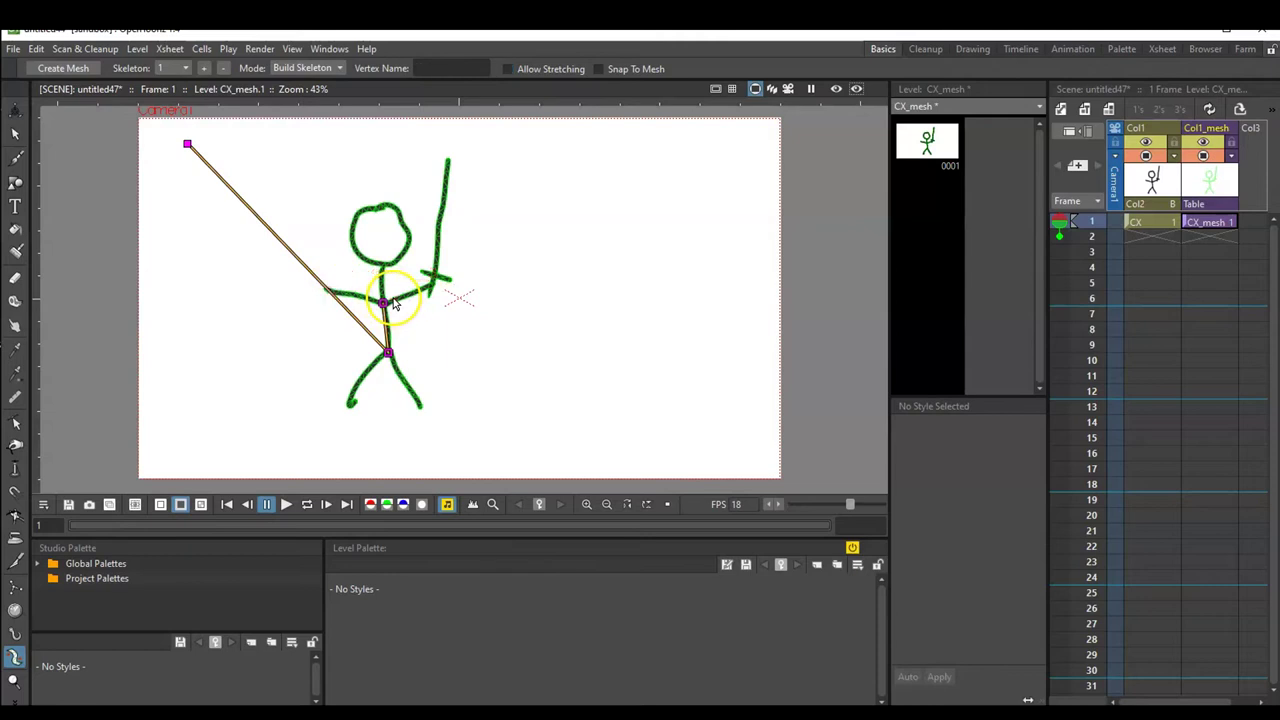
left_click(346, 295)
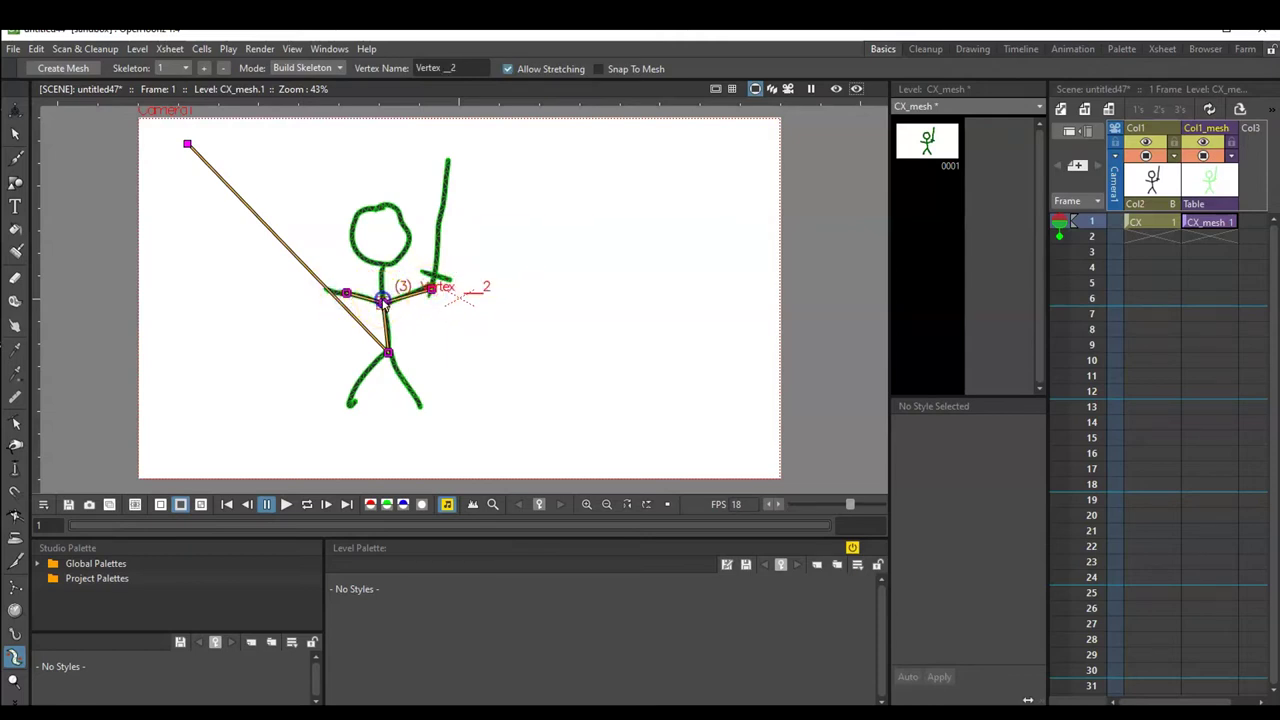
Step: Branch the skeleton from the hip to a vertex at each foot
left_click(387, 352)
left_click(350, 403)
left_click(420, 404)
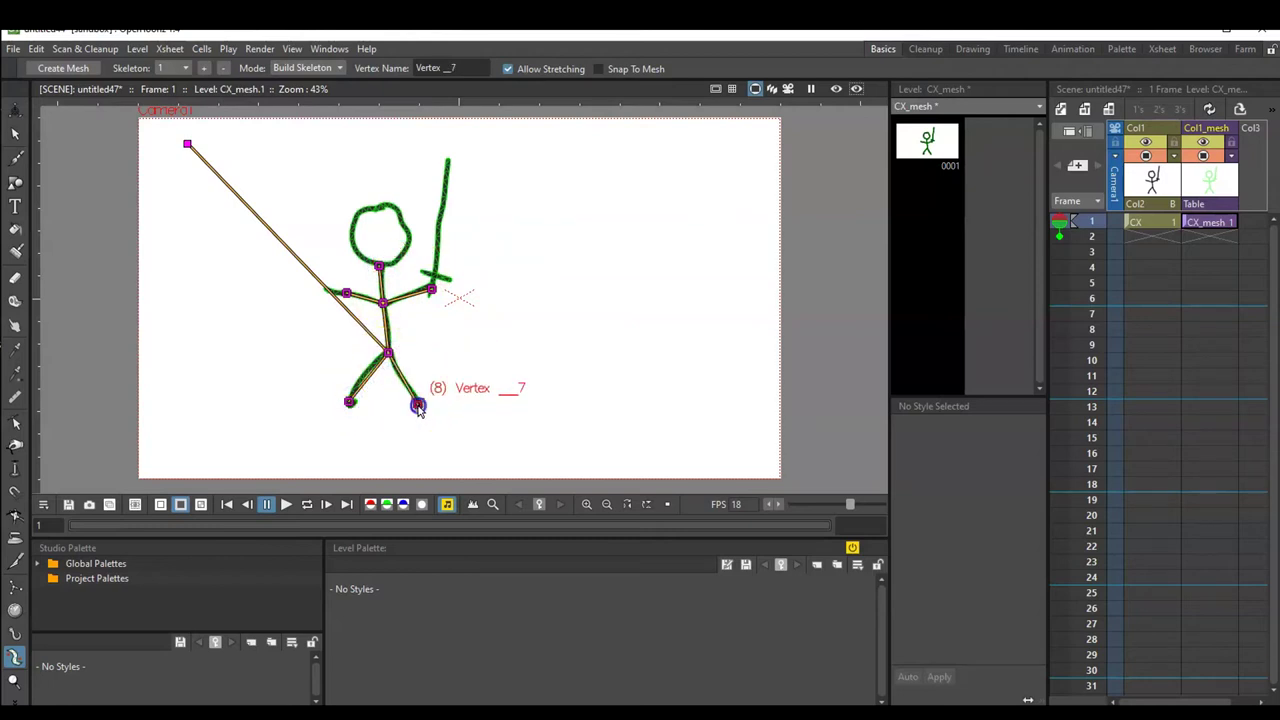
Step: Paint the sword blade and crossguard of the mesh as rigid with a thickness of 5
left_click(300, 67)
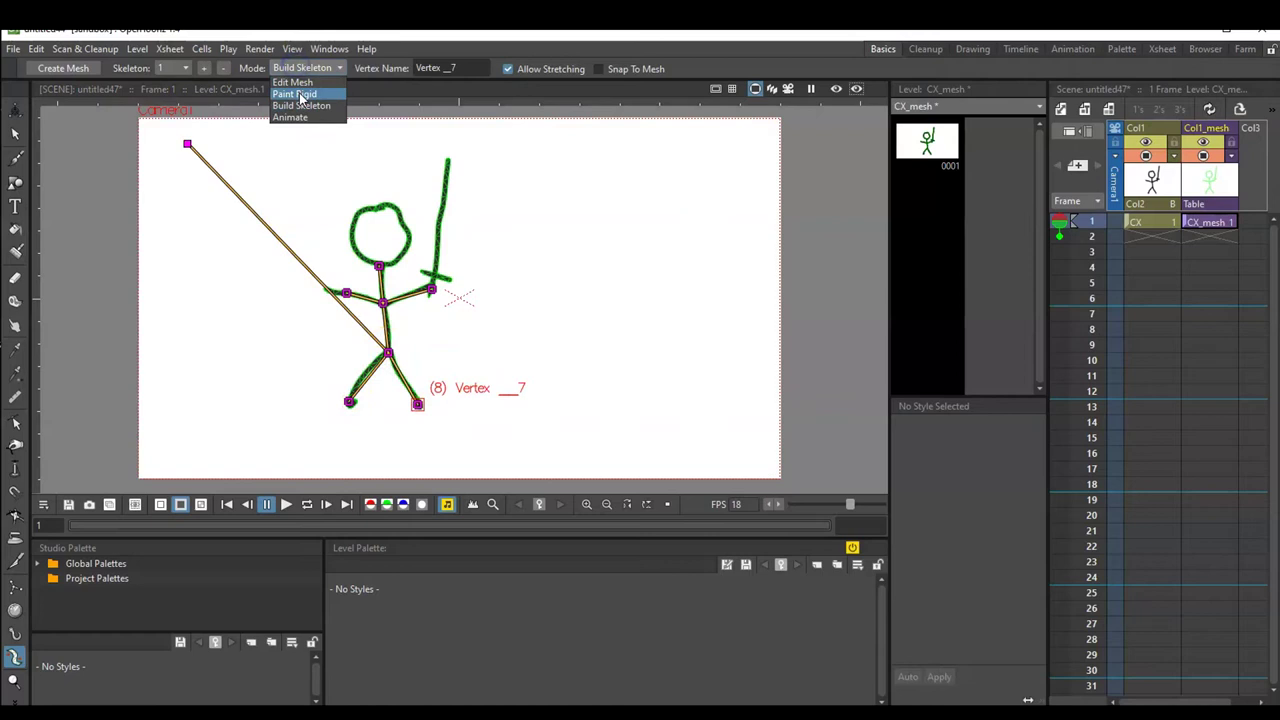
left_click(298, 94)
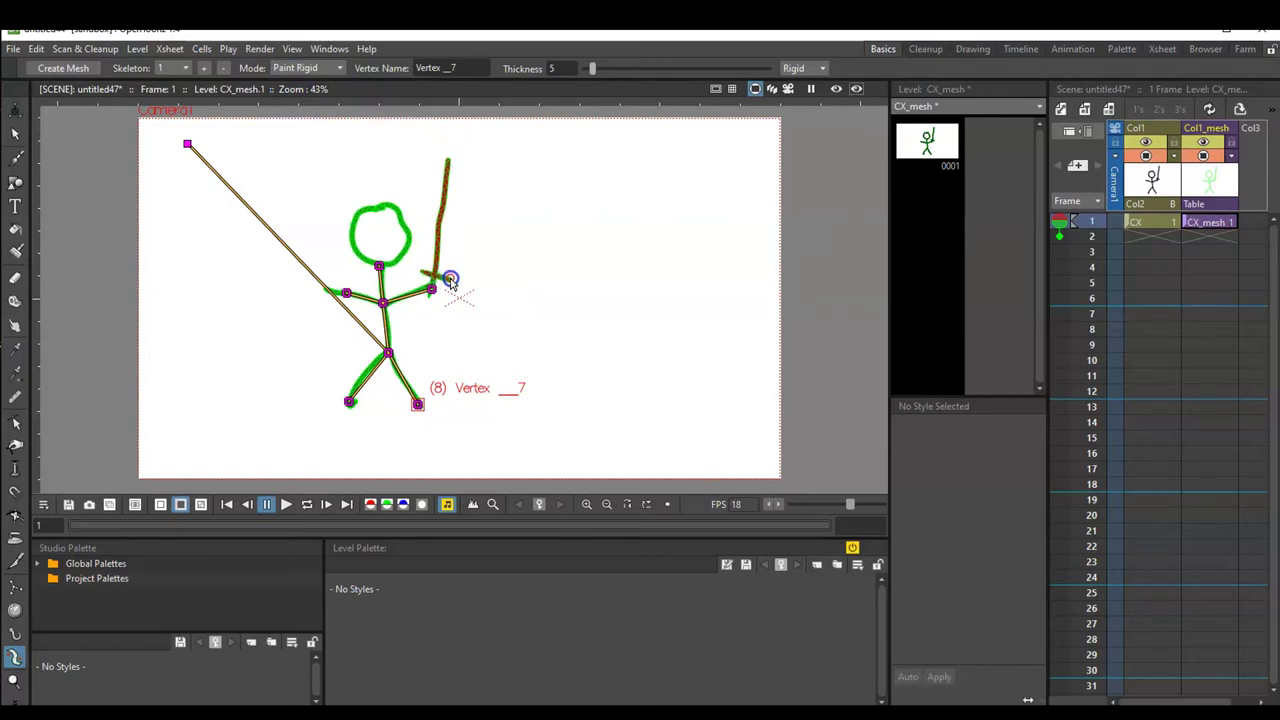
left_click_drag(438, 219, 443, 145)
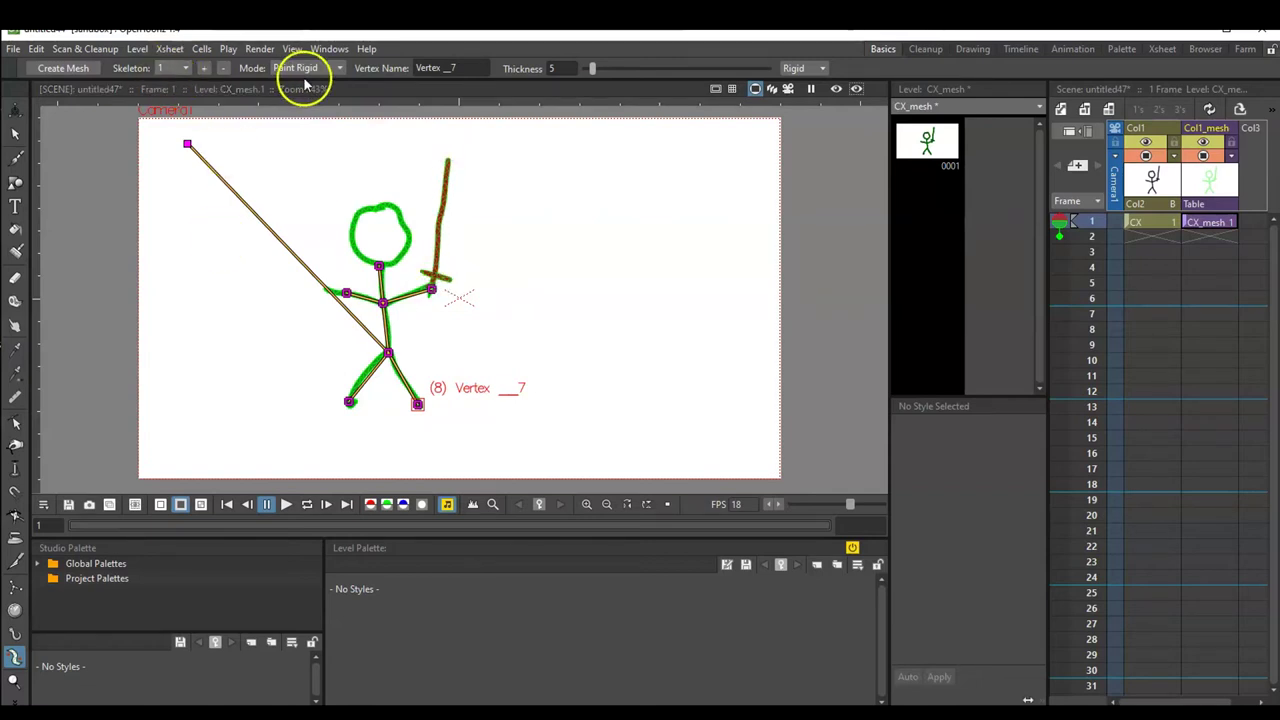
Step: Extend the drawing and mesh columns to frame 30, and pose the sword hand slightly higher at frame 1 in Animate mode
left_click(1137, 222)
left_click_drag(1221, 254, 1221, 681)
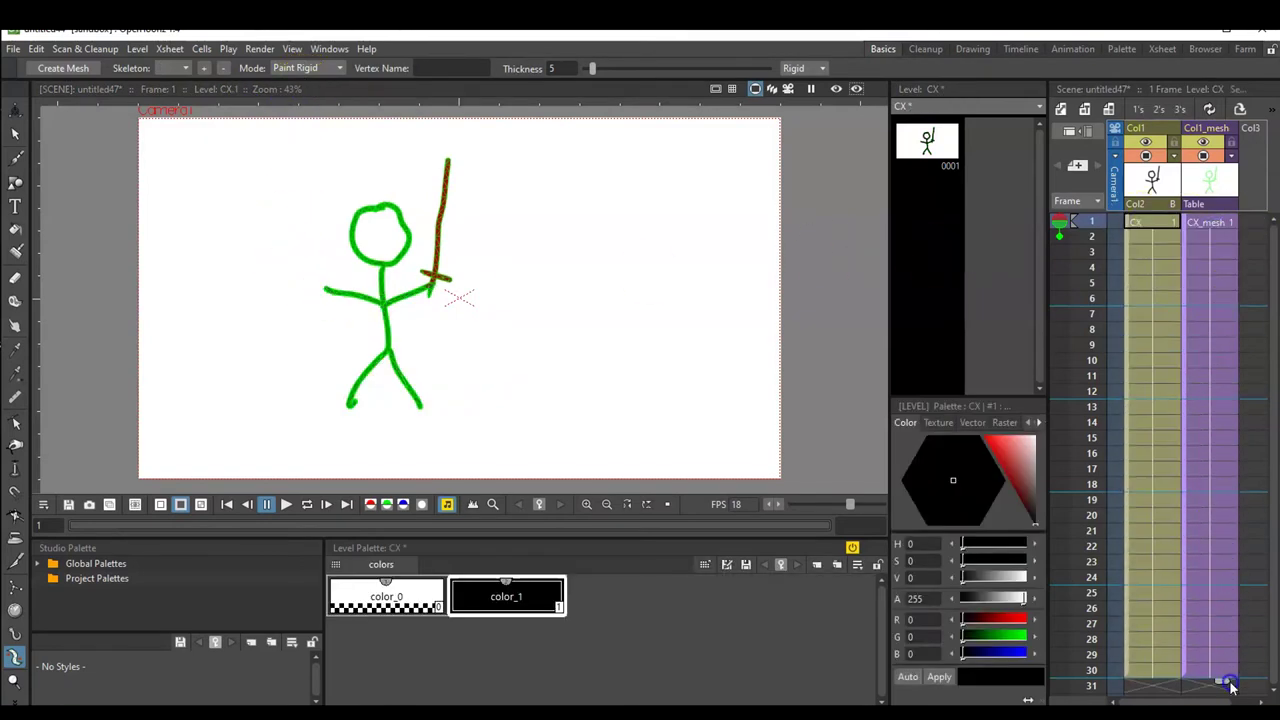
left_click(290, 68)
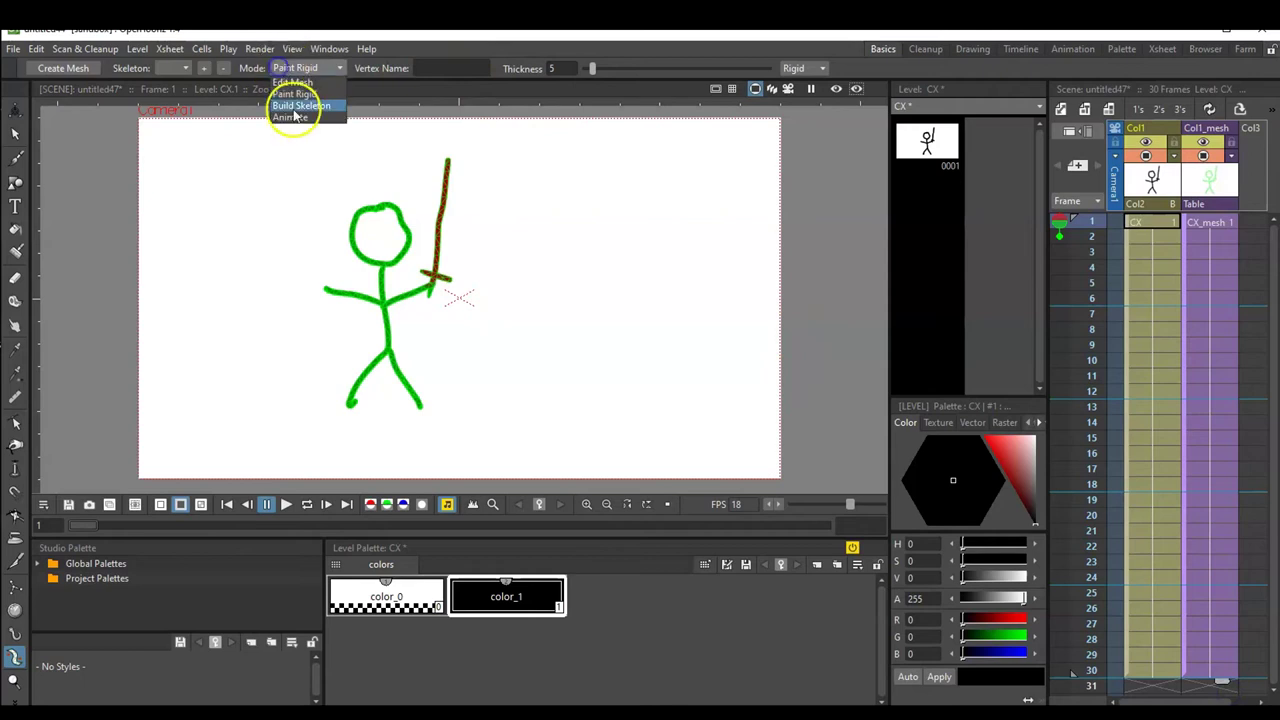
left_click(299, 113)
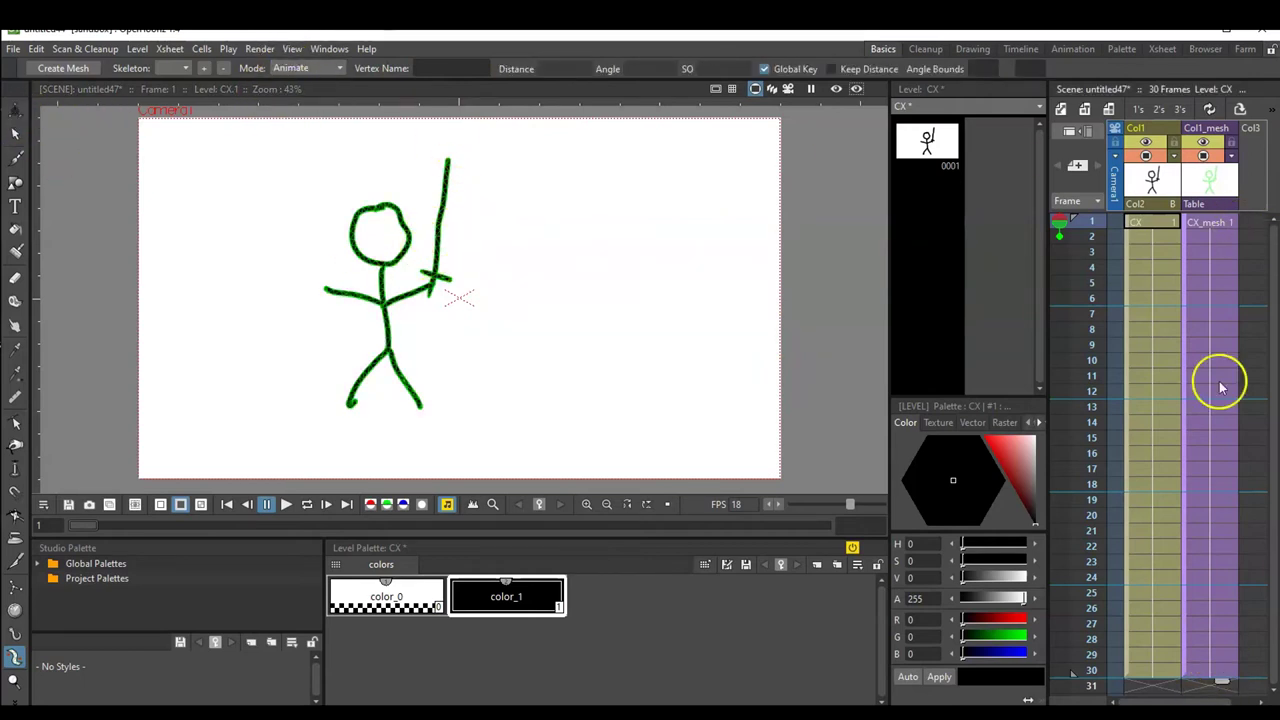
left_click(1214, 224)
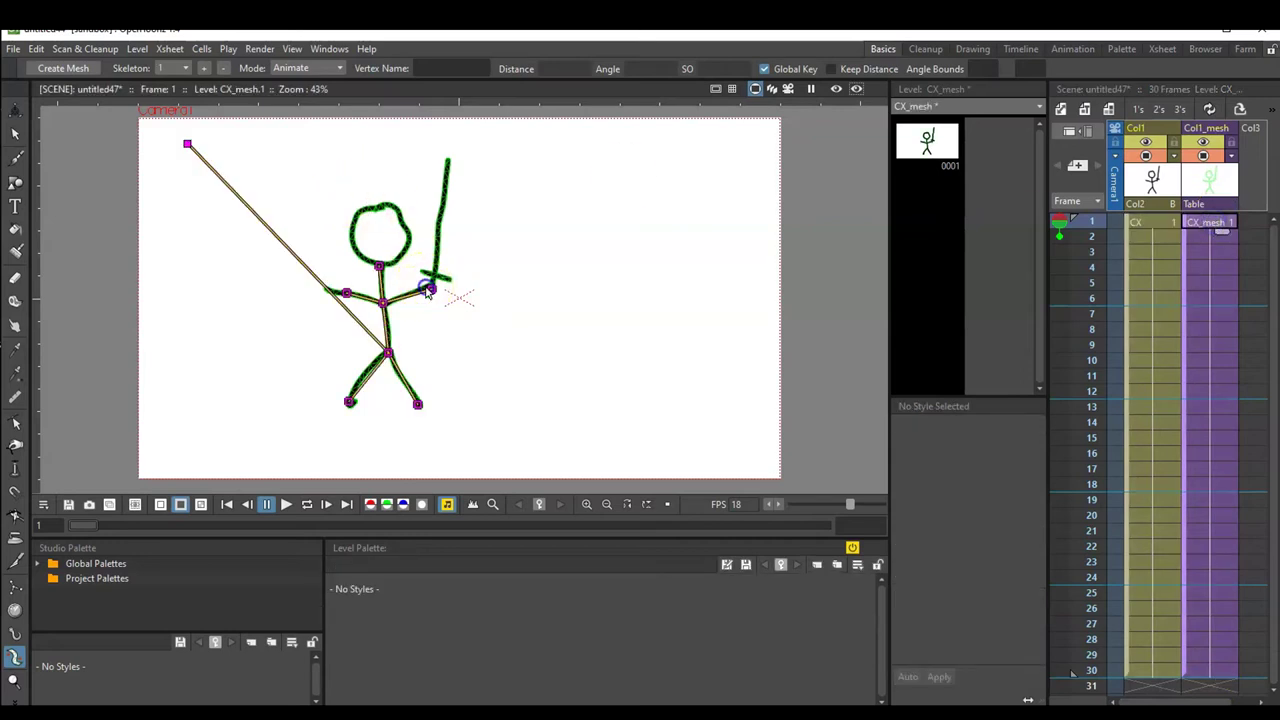
left_click_drag(433, 297, 432, 290)
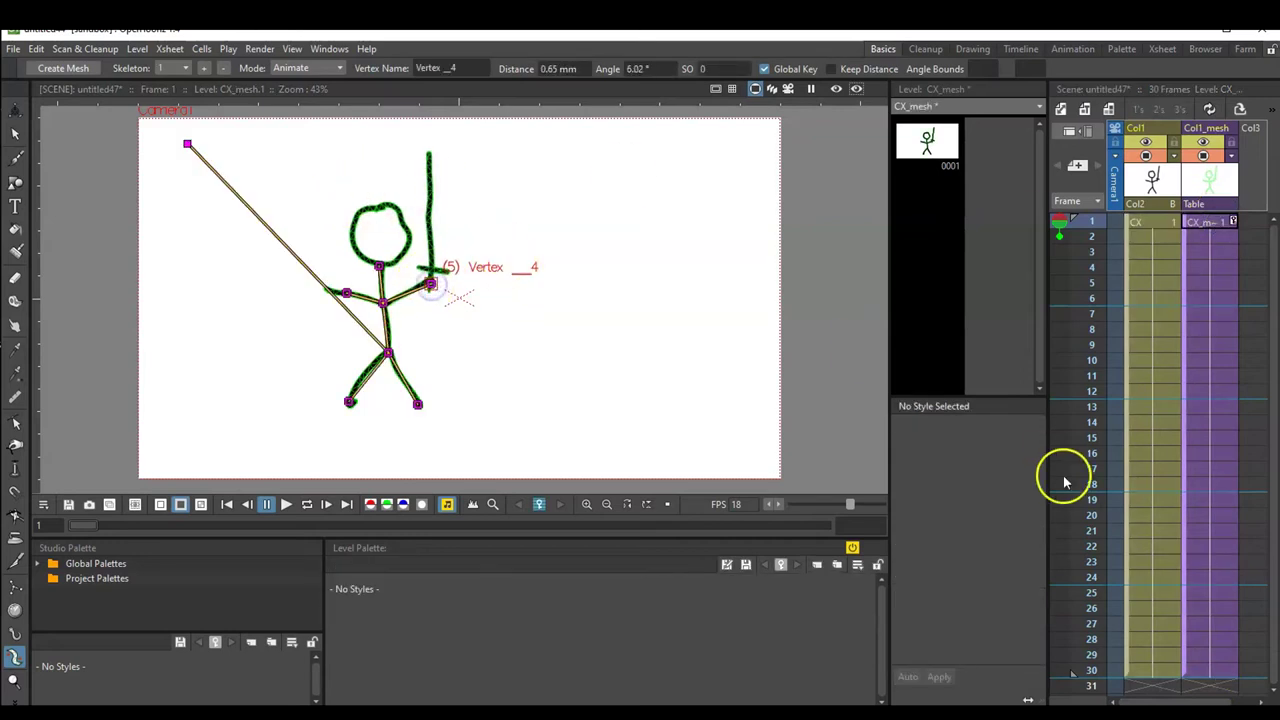
Step: Lower the sword arm and the other arm at frame 30, and play the swing in a loop
left_click(1208, 673)
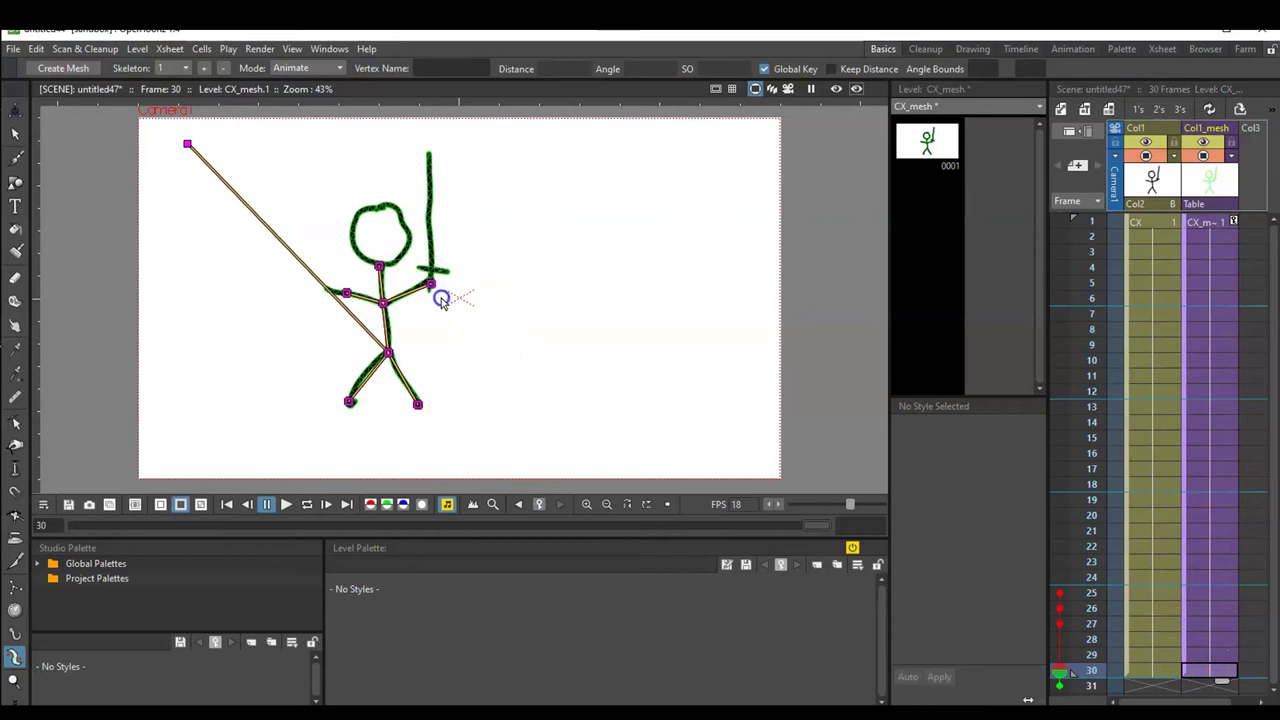
left_click_drag(431, 285, 430, 358)
left_click(345, 298)
left_click_drag(344, 301, 347, 343)
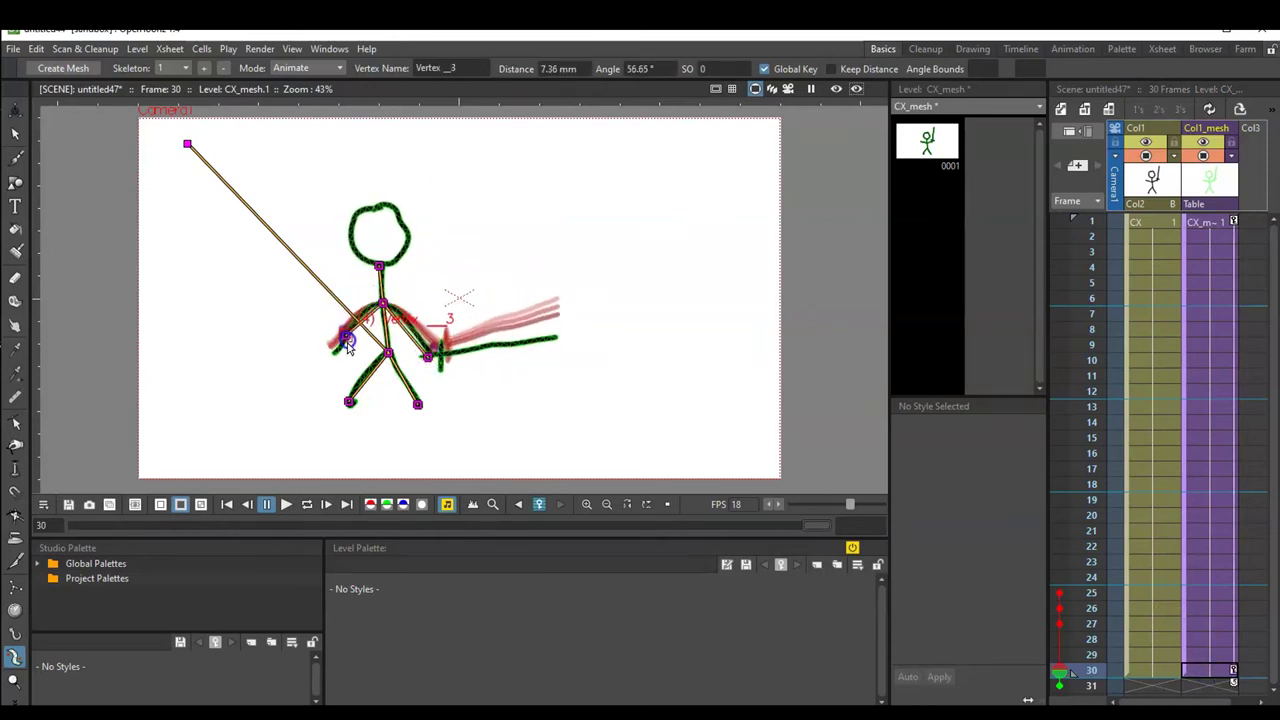
left_click(307, 504)
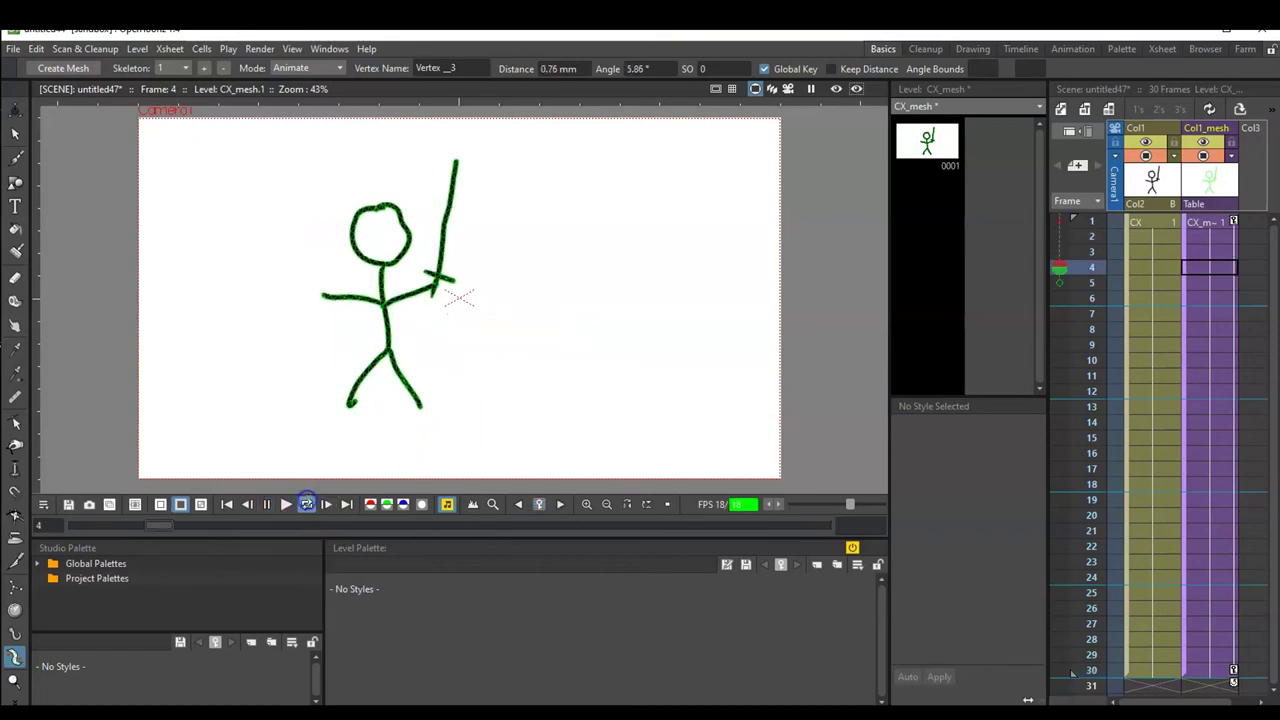
left_click(266, 504)
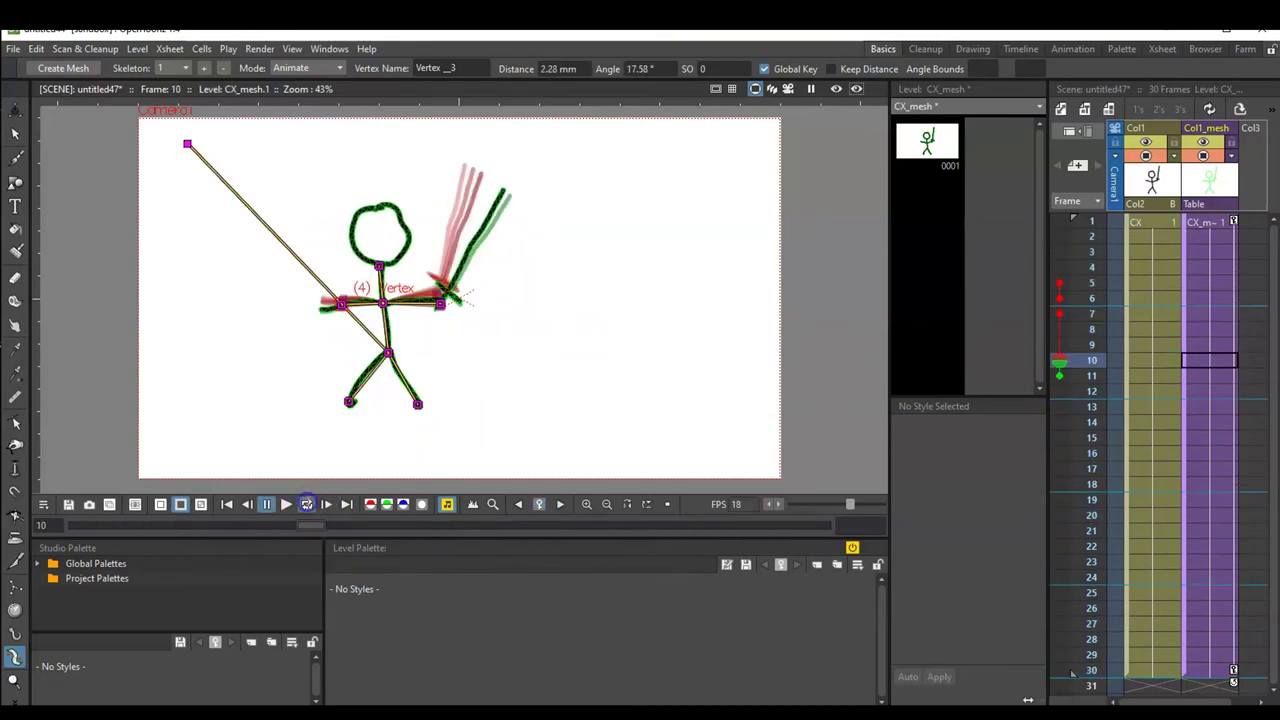
Step: Pose the sword arm higher at frame 15 to delay the downward swing, and play the animation in a loop
left_click(1210, 437)
left_click(530, 292)
left_click_drag(446, 322, 439, 302)
left_click(266, 504)
left_click(307, 504)
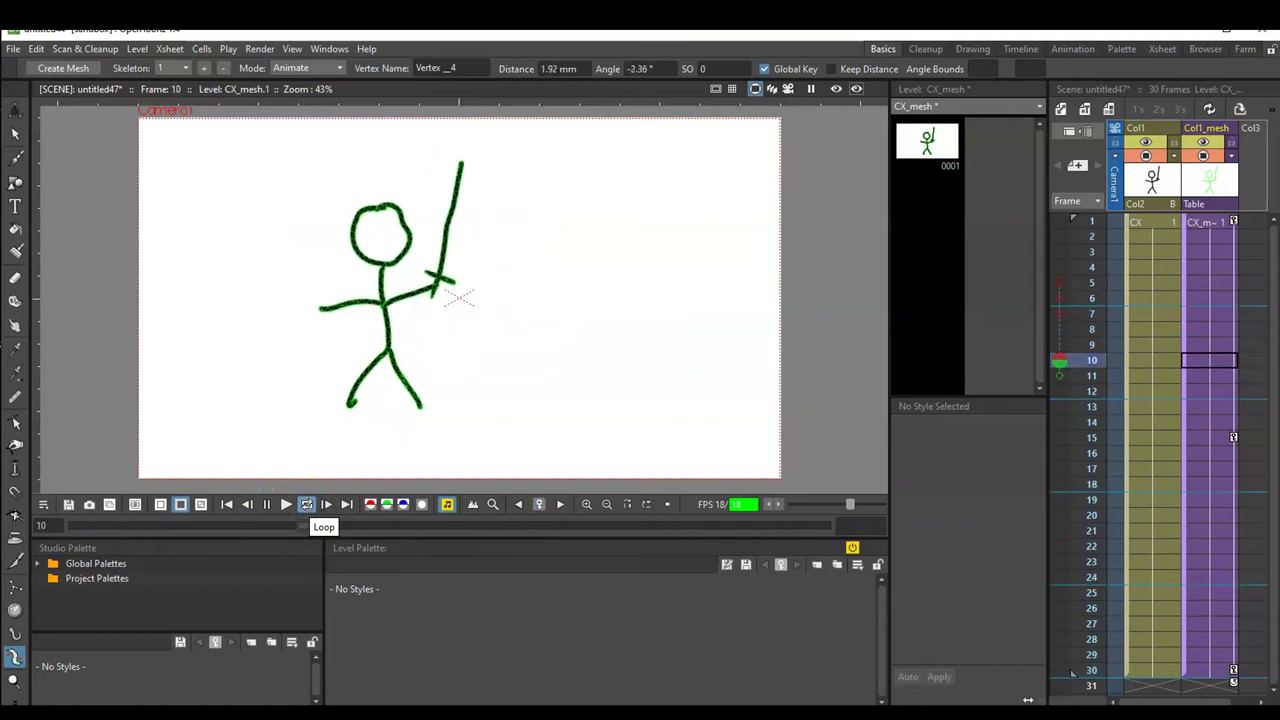
left_click(307, 504)
Step: Move the lowered-arm keyframe from frame 30 to frame 20 and preview the faster swing
left_click(1229, 667)
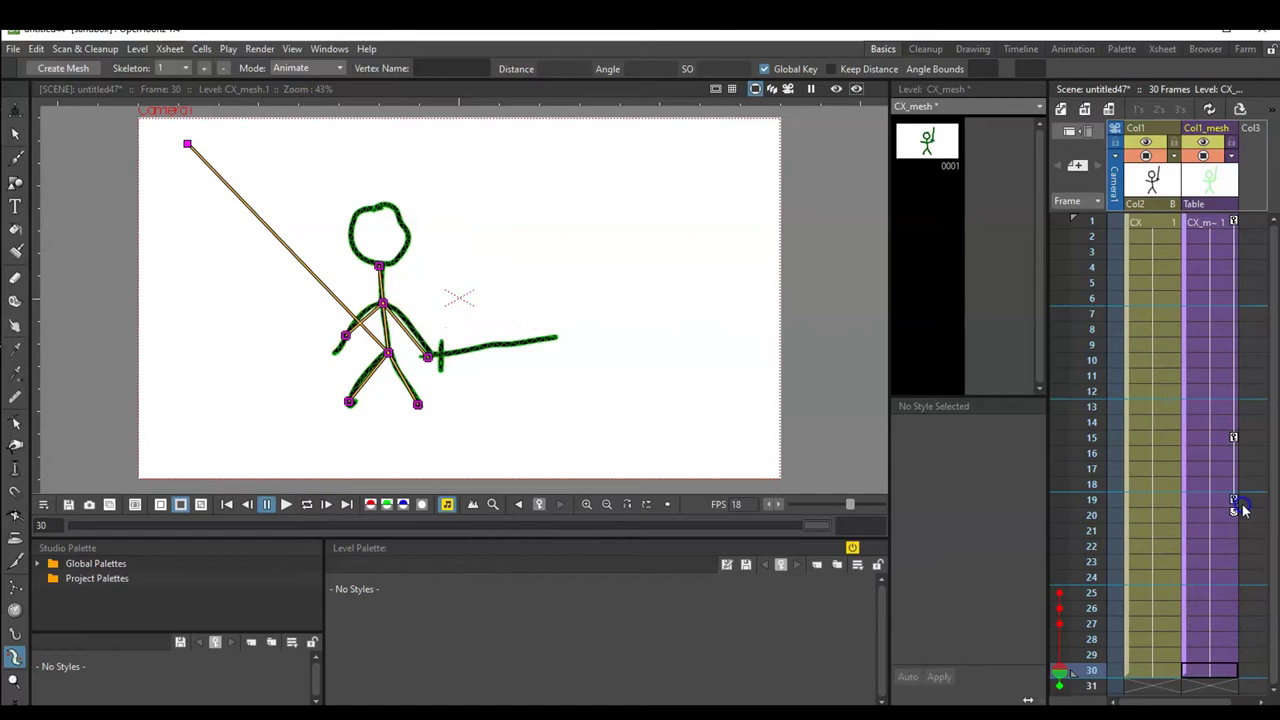
left_click(307, 504)
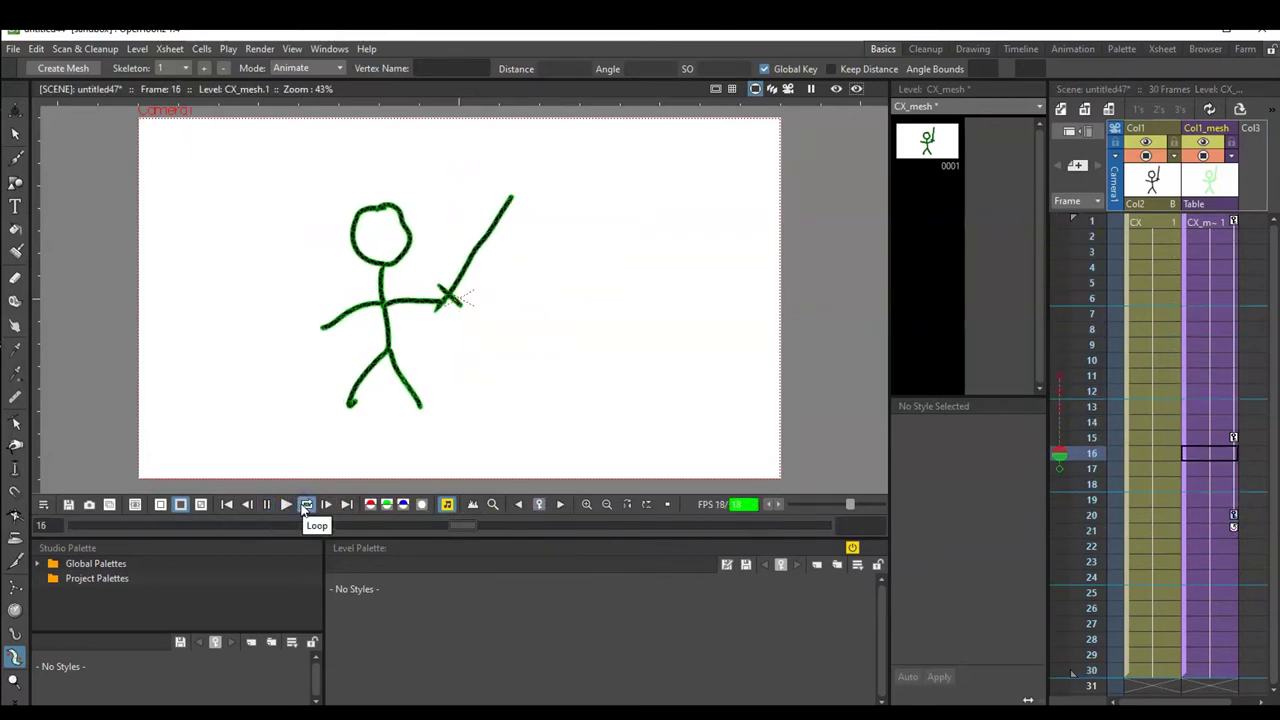
left_click(306, 505)
Step: Key the sword arm at frames 22, 24 and 30 so it rises slightly after the swing, and preview the loop
left_click(1234, 546)
left_click(432, 357)
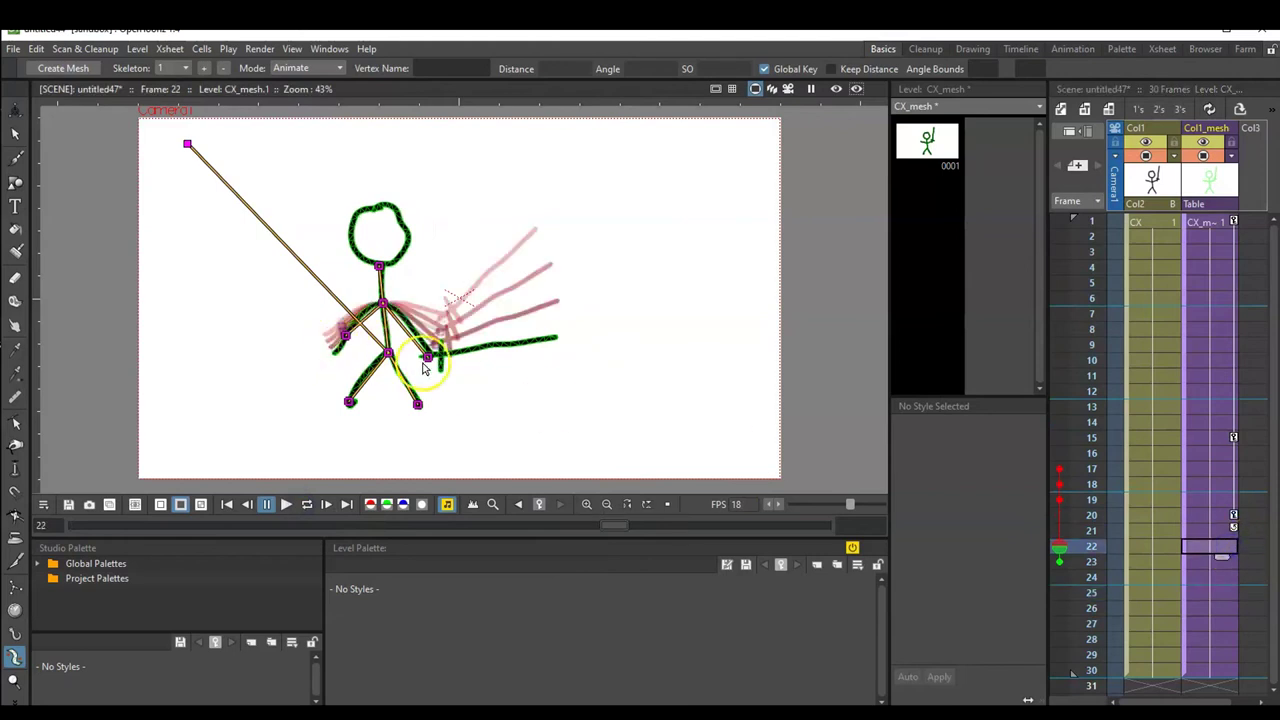
left_click(1184, 575)
left_click(438, 370)
left_click_drag(428, 358, 436, 336)
left_click(1203, 668)
left_click(285, 504)
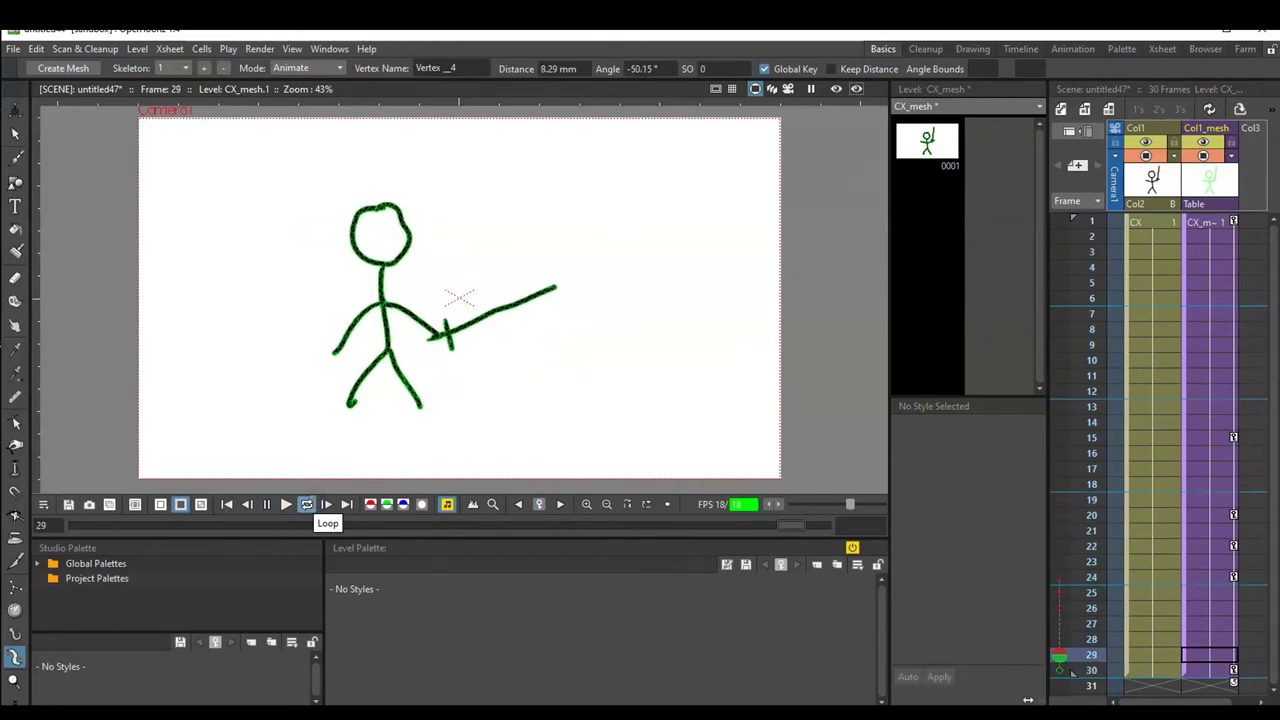
left_click(305, 504)
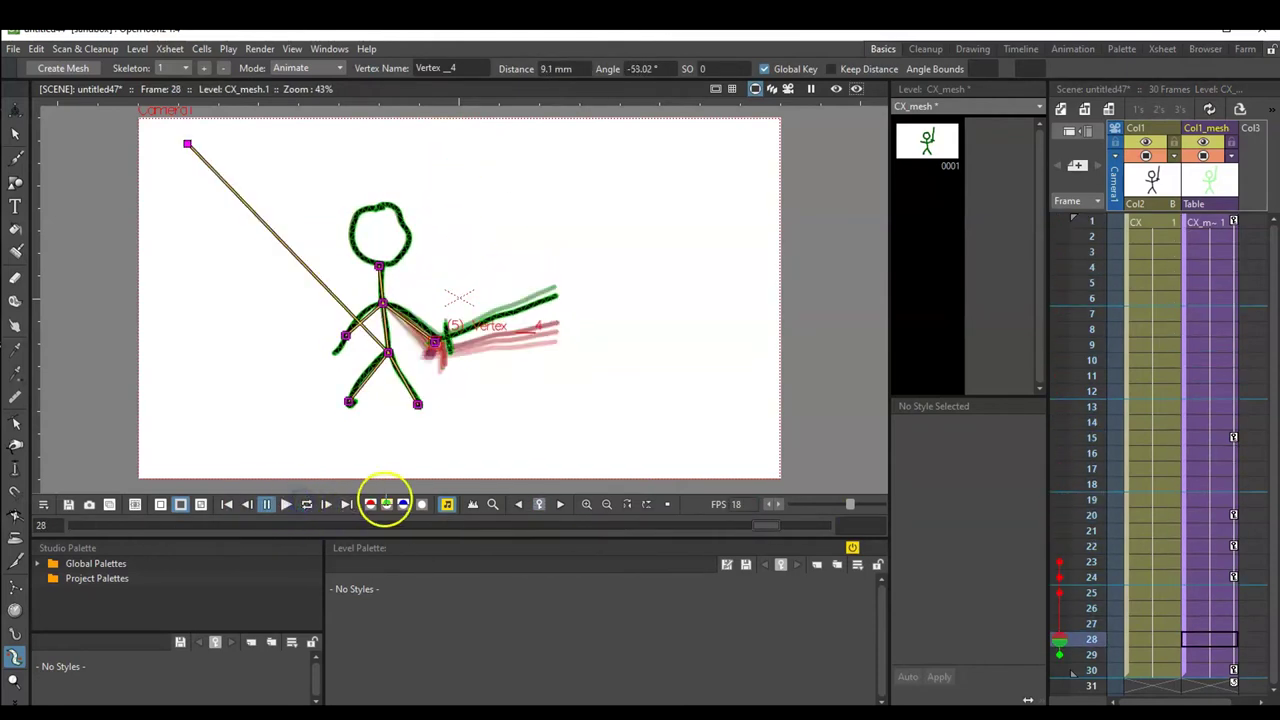
Step: Draw a second stick figure without a sword at frame 1 of the empty column, facing the first figure
left_click(1255, 224)
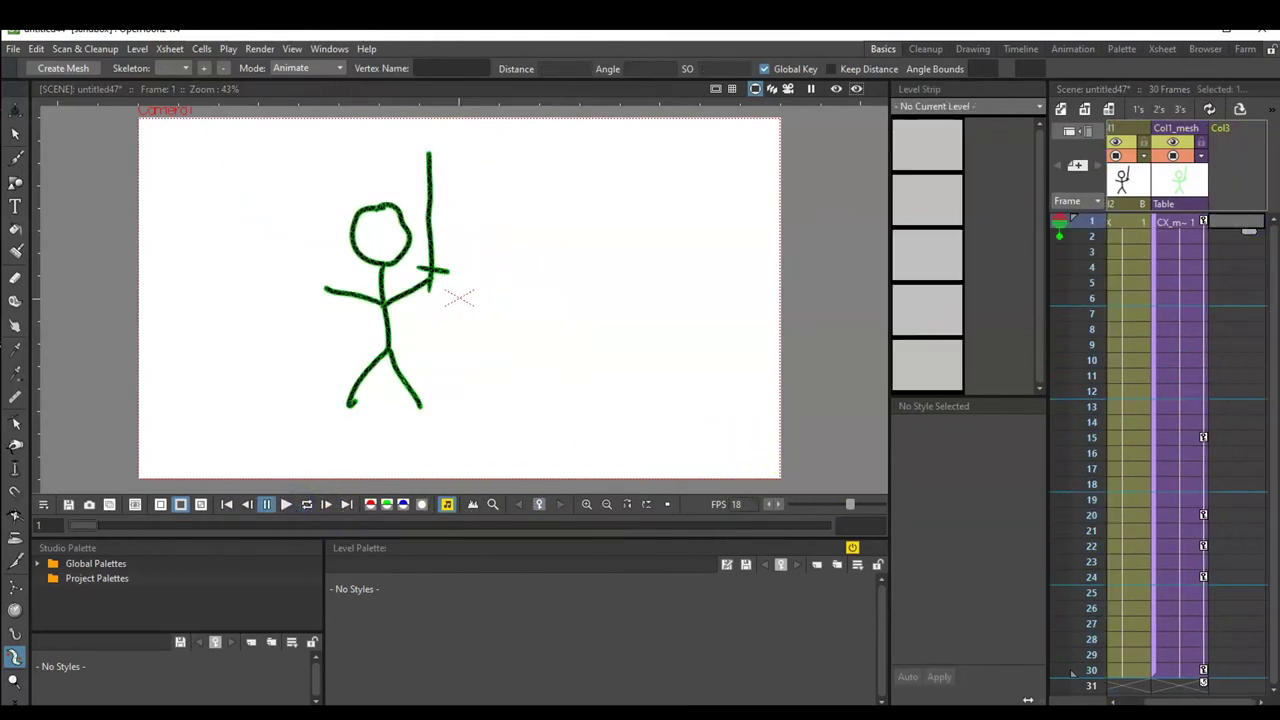
left_click(16, 158)
mouse_move(632, 213)
left_mouse_down()
mouse_move(576, 225)
mouse_move(592, 266)
mouse_move(645, 272)
mouse_move(653, 246)
mouse_move(621, 209)
left_mouse_up()
mouse_move(617, 276)
left_mouse_down()
mouse_move(624, 360)
mouse_move(590, 417)
mouse_move(638, 382)
mouse_move(657, 419)
left_mouse_up()
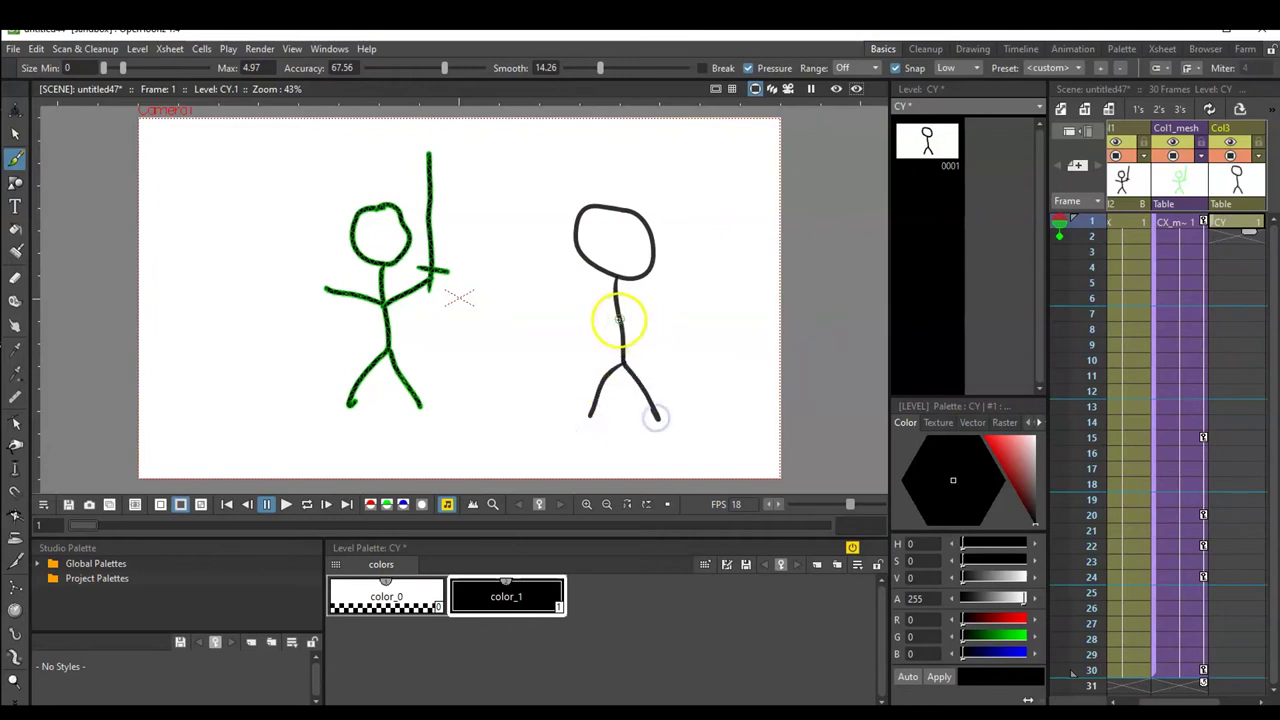
left_click_drag(570, 302, 549, 290)
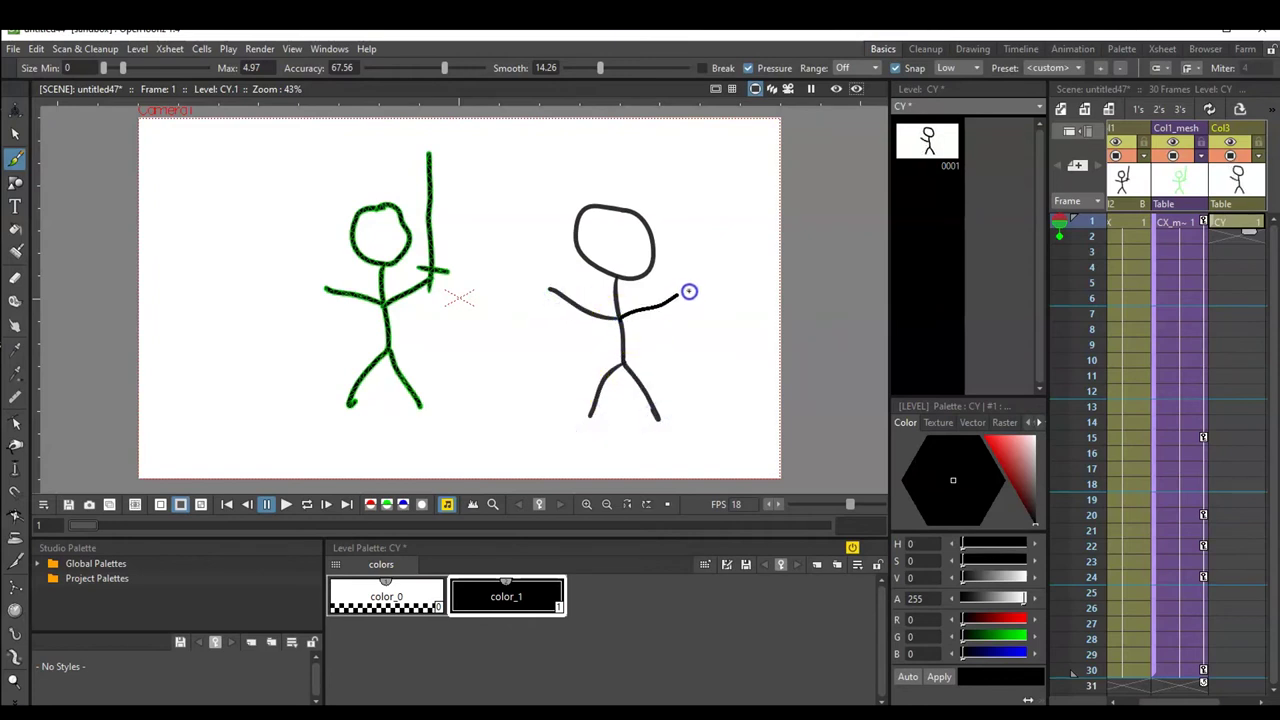
Step: Create a Plastic mesh for the second figure with 5.08 mm edges, 300 DPI and a 5-pixel margin, without saving the scene
left_click(15, 655)
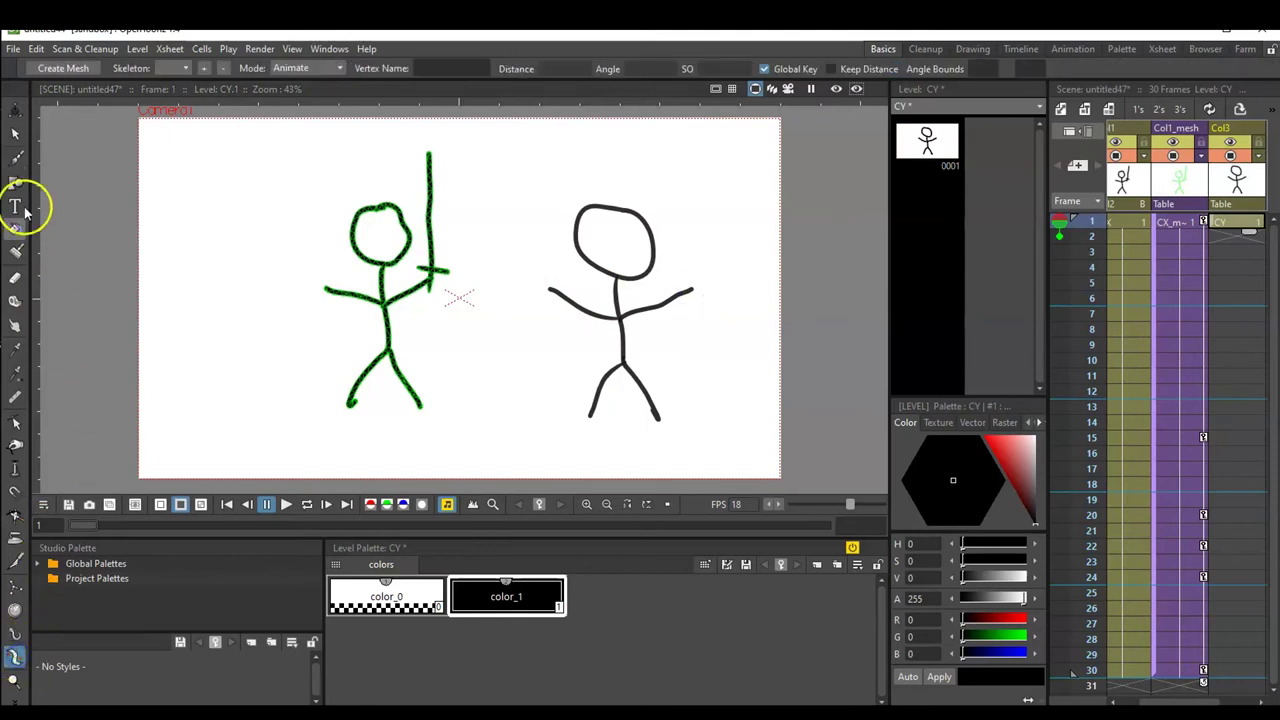
left_click(55, 66)
left_click(574, 648)
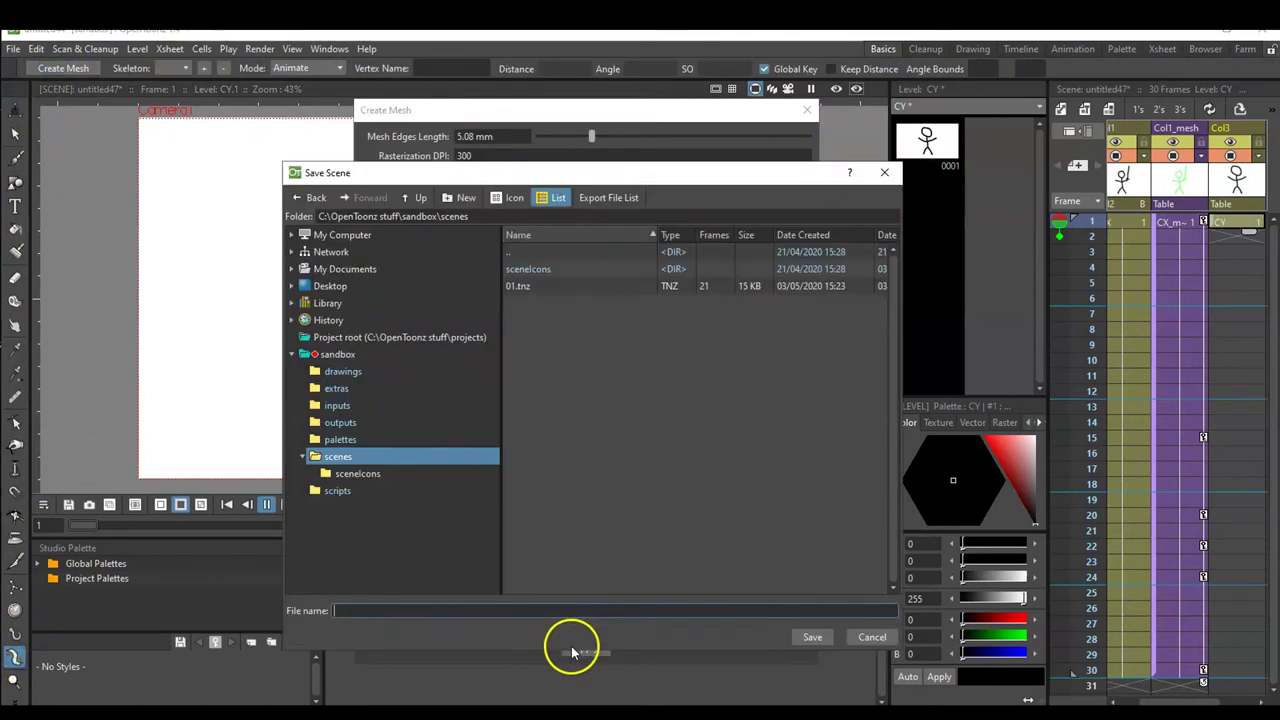
left_click(872, 638)
left_click(586, 647)
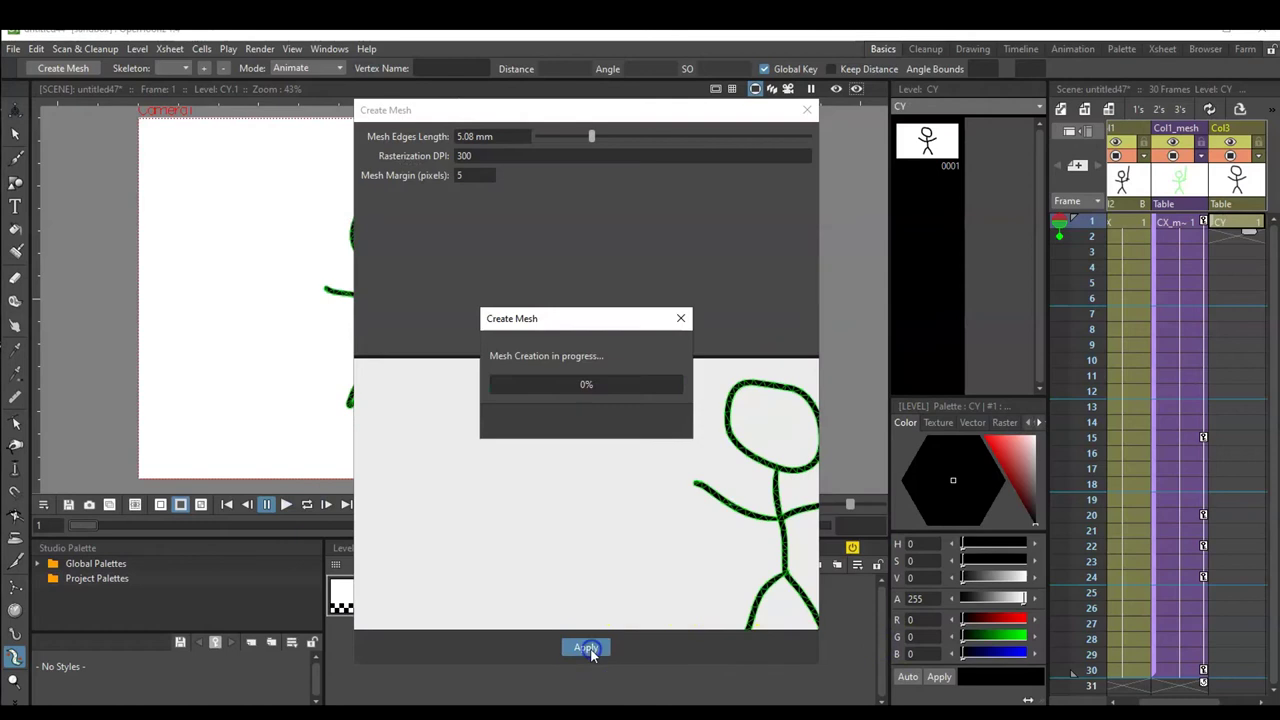
Step: Build the second figure's skeleton from a root outside the figure through the hip and chest to both arms and the neck
left_click(307, 68)
left_click(294, 86)
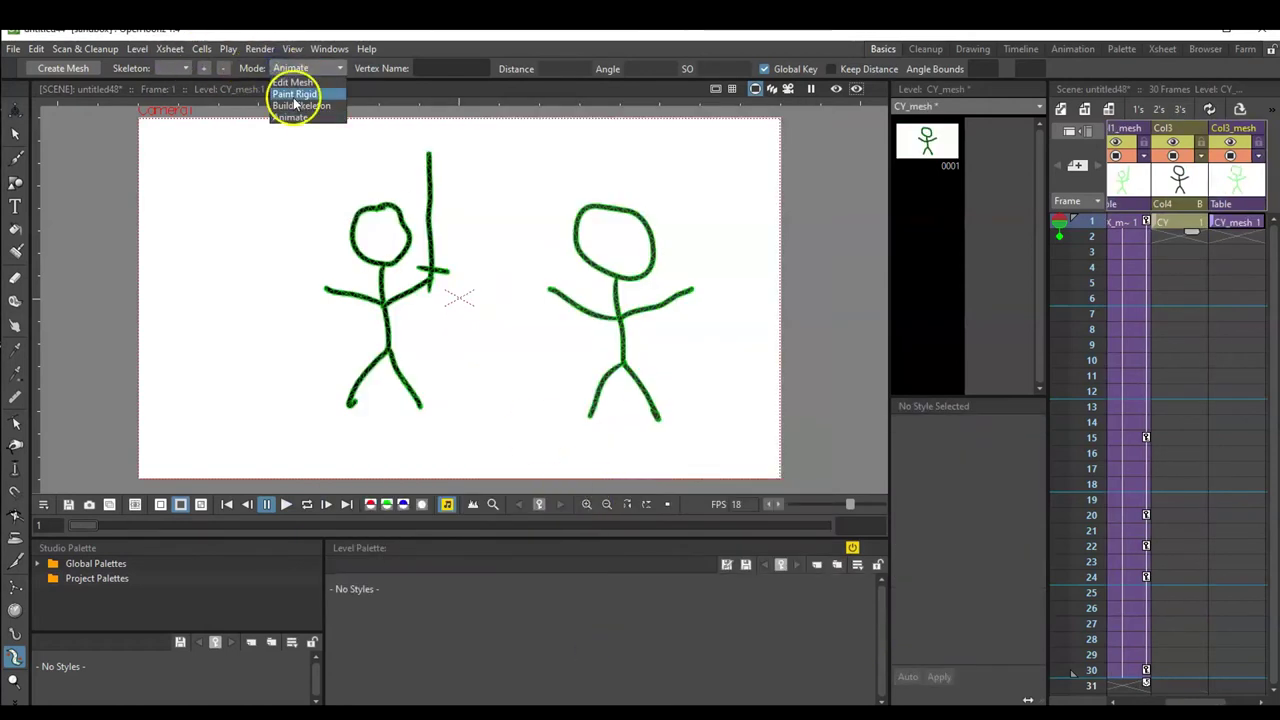
left_click(323, 205)
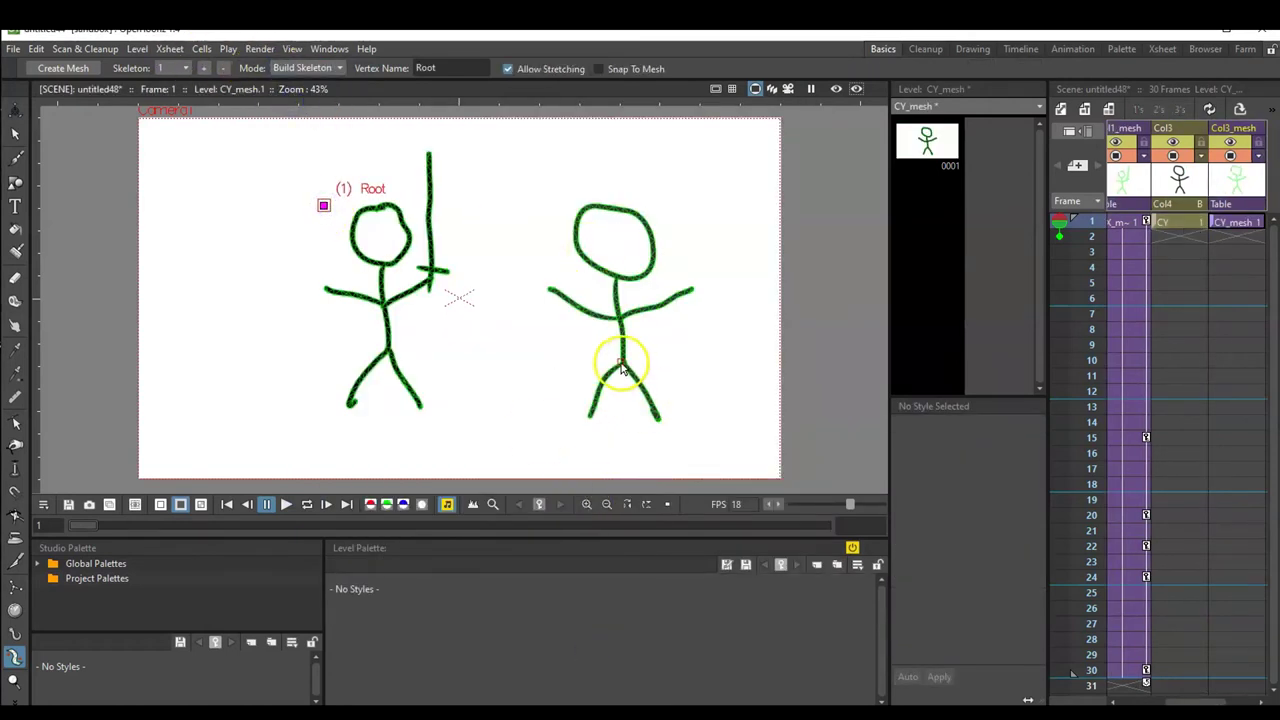
left_click(620, 360)
left_click(620, 316)
left_click(586, 310)
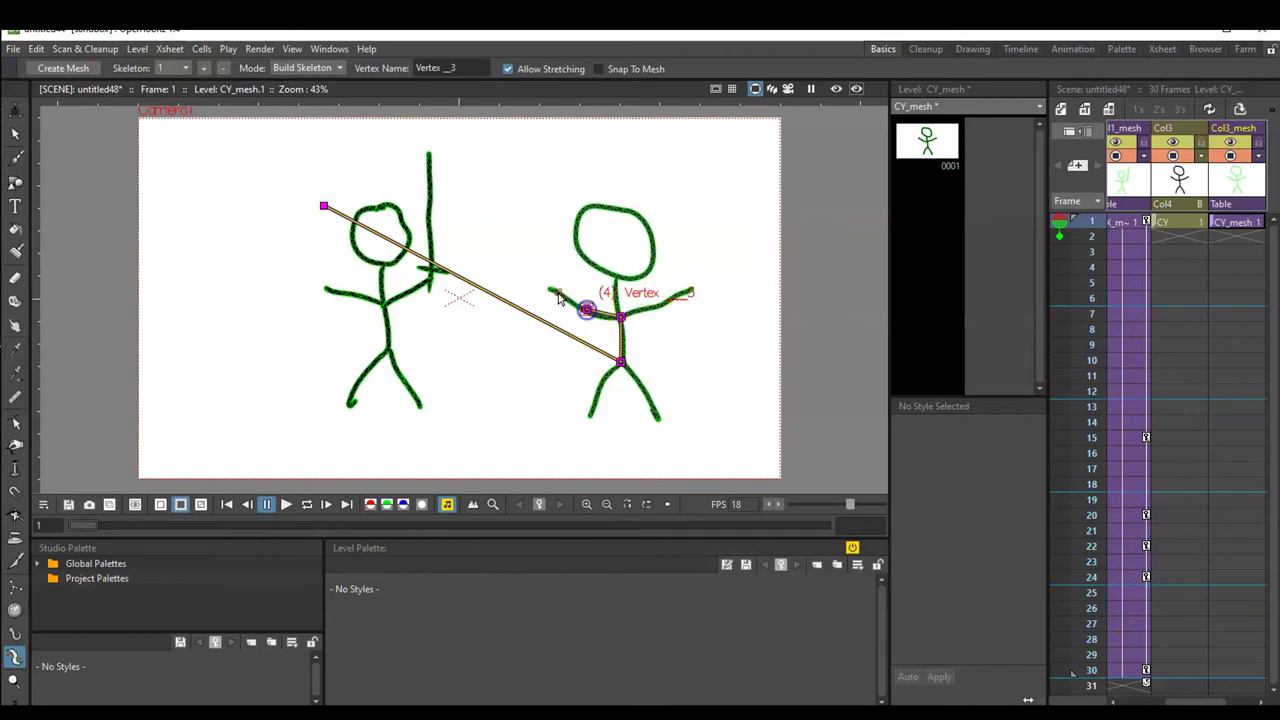
left_click(620, 316)
left_click(615, 277)
left_click(621, 318)
left_click(652, 307)
left_click(684, 291)
left_click(621, 319)
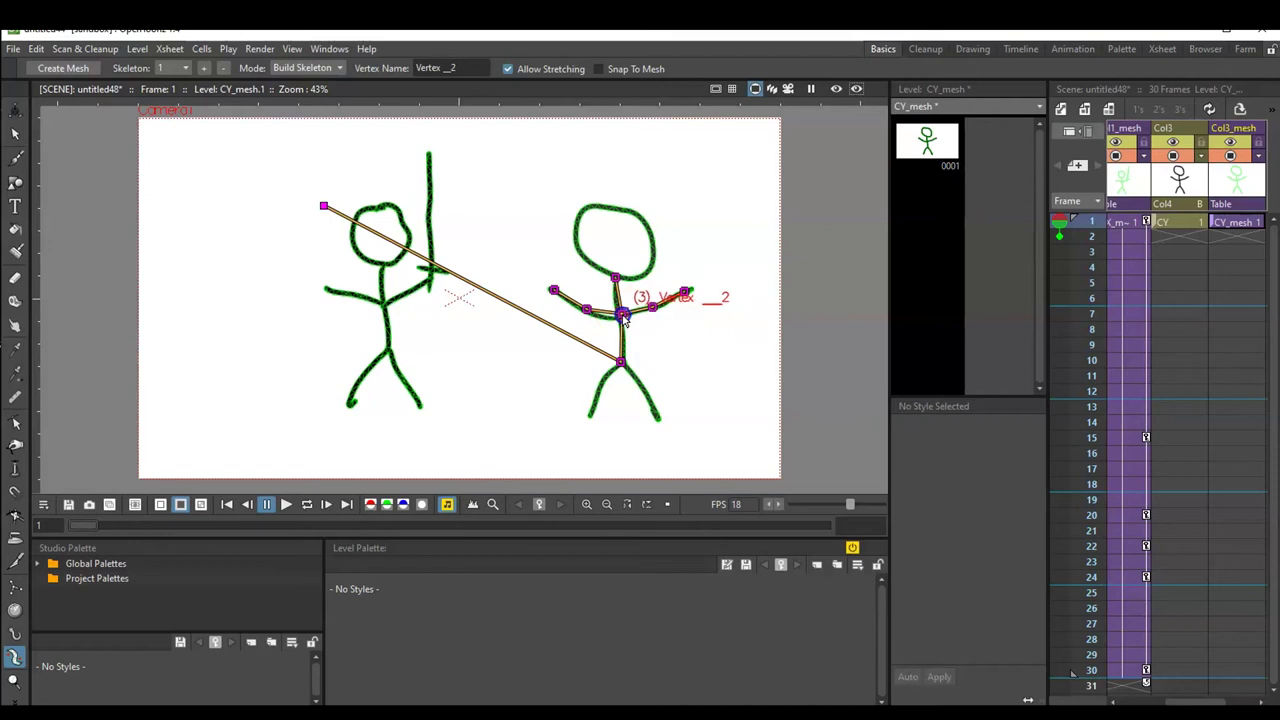
Step: Add knee and foot vertices for both legs, branching from the second figure's hip
left_click(621, 362)
left_click(601, 383)
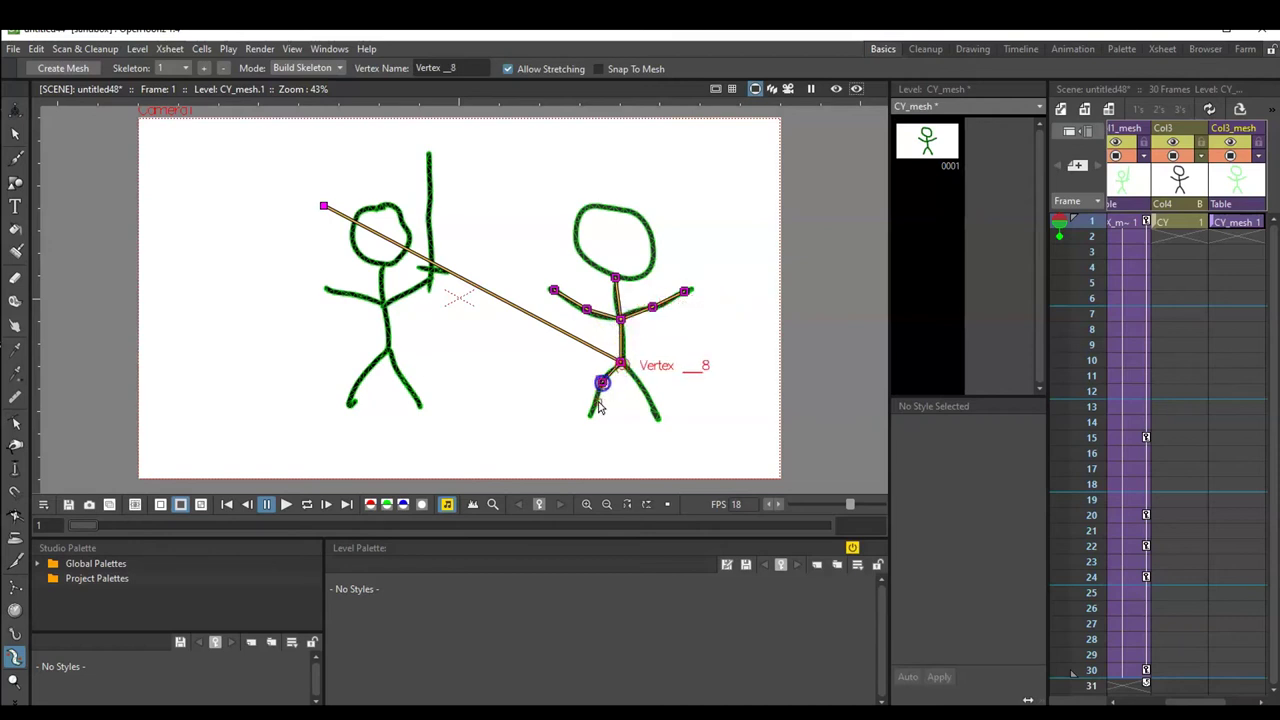
left_click(592, 416)
left_click(621, 362)
left_click(643, 389)
left_click(654, 419)
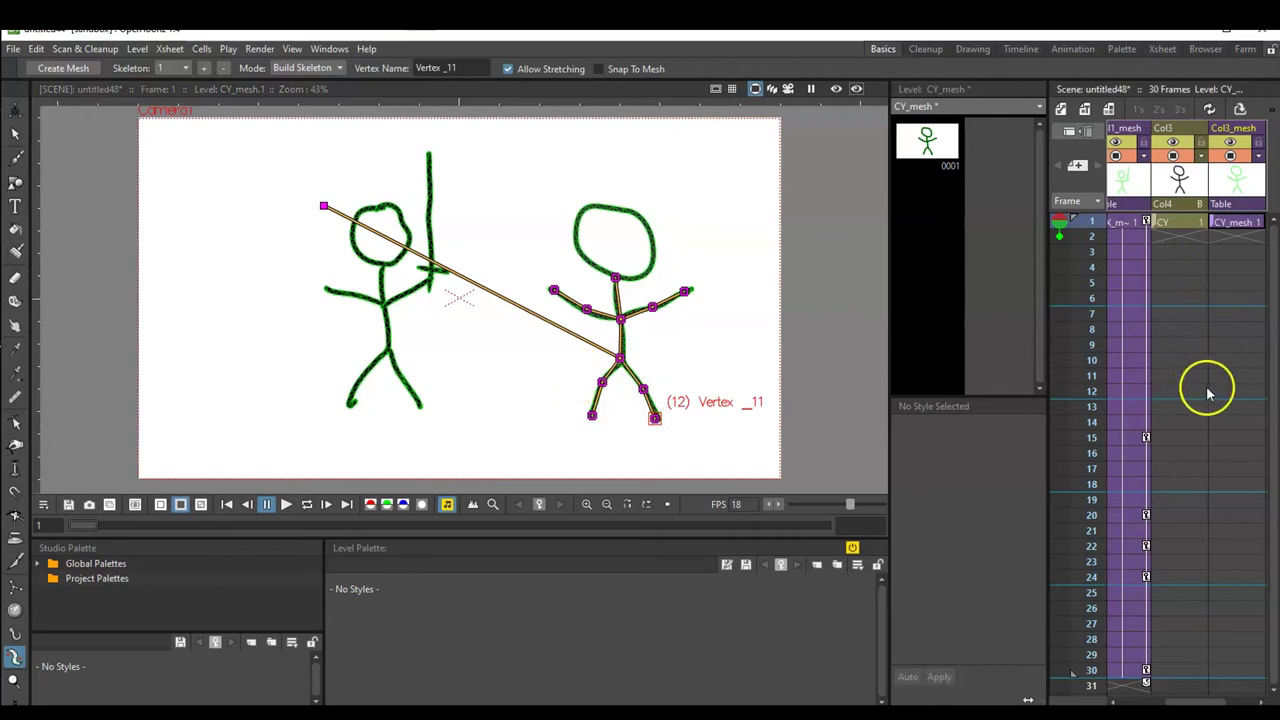
Step: Switch the Plastic tool to Animate mode and extend the second figure's drawing and mesh to frame 29
left_click(285, 68)
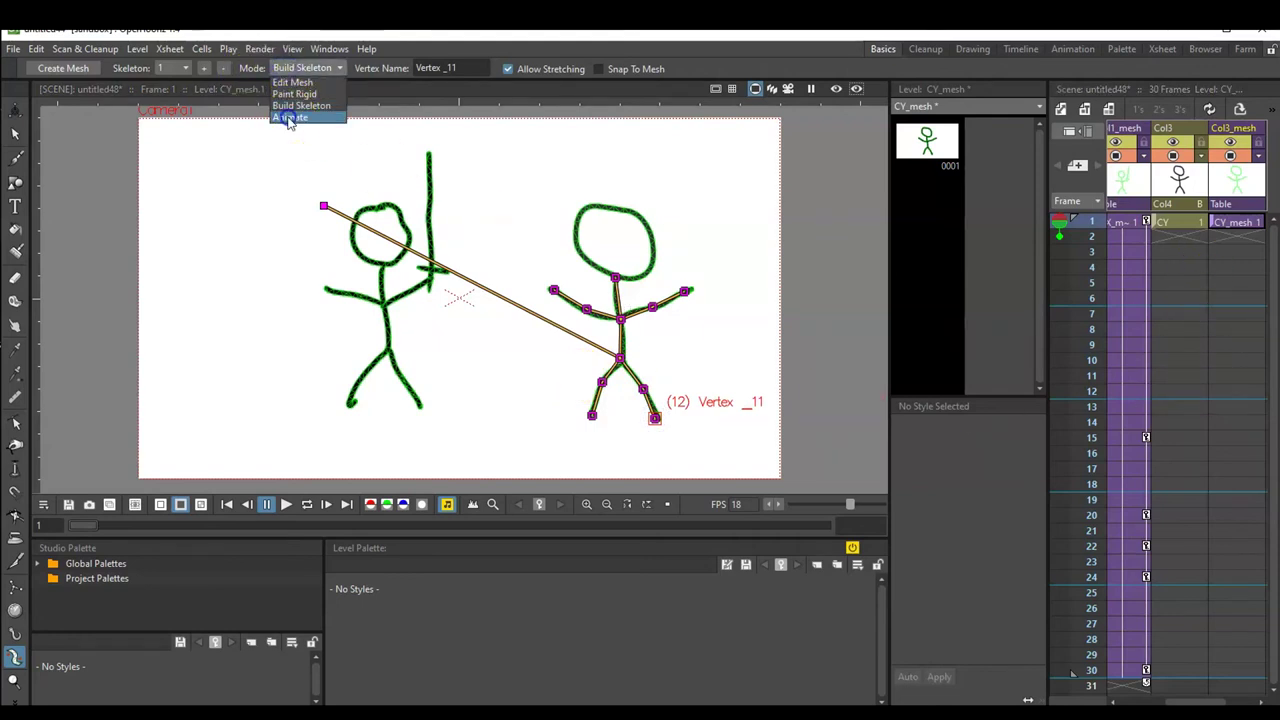
left_click(289, 118)
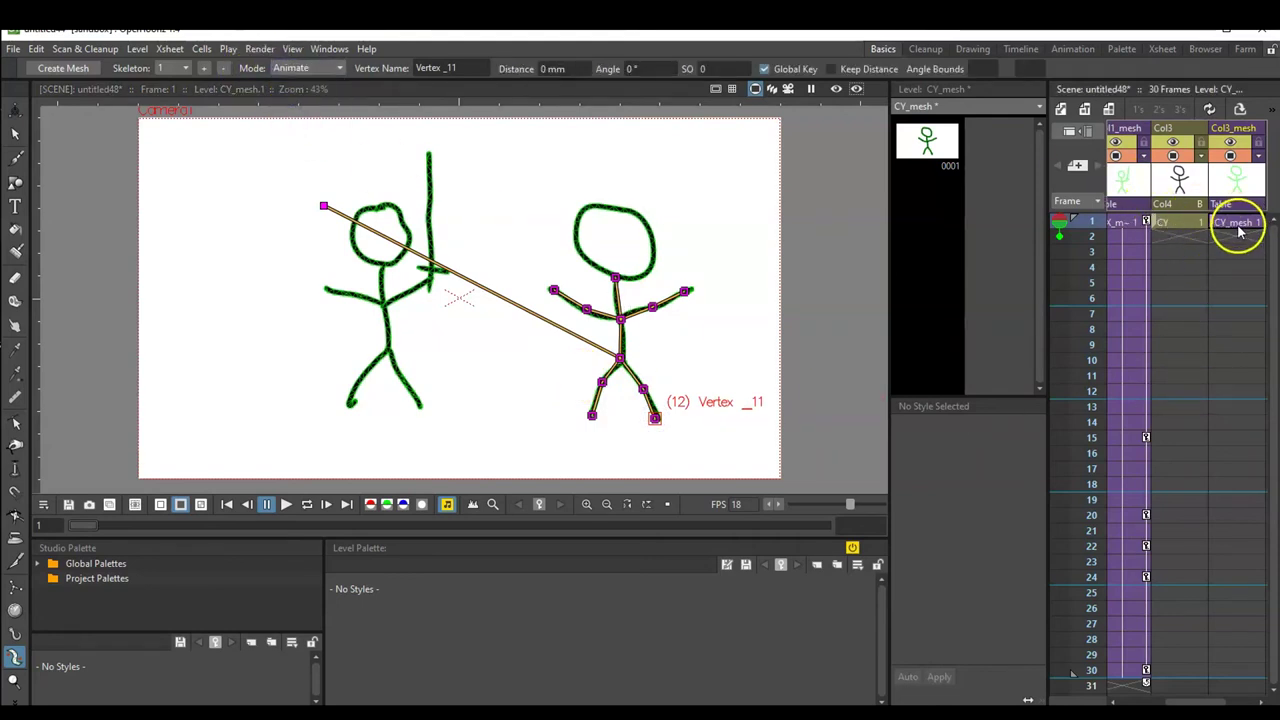
left_click(1180, 222)
left_click_drag(1249, 238, 1222, 680)
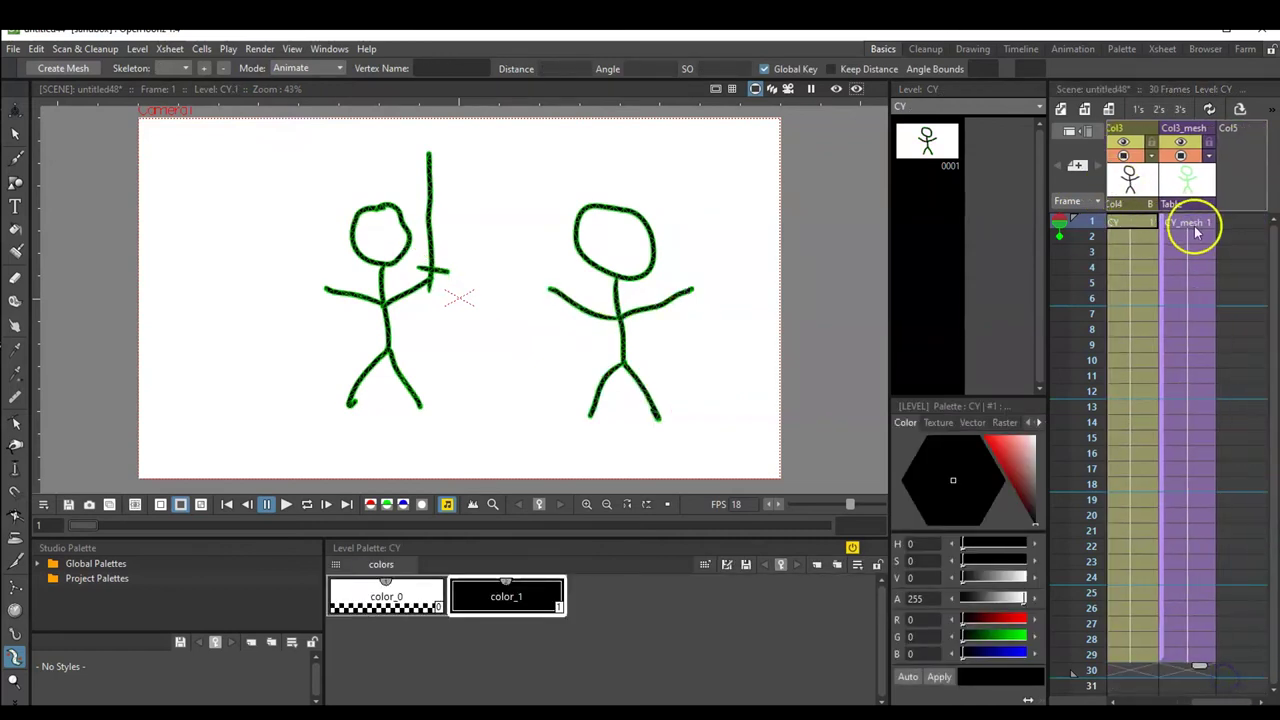
Step: Key the second figure's near hand slightly raised at frame 1, and repose its arms and bend its legs at frame 29
left_click(1196, 226)
left_click(553, 281)
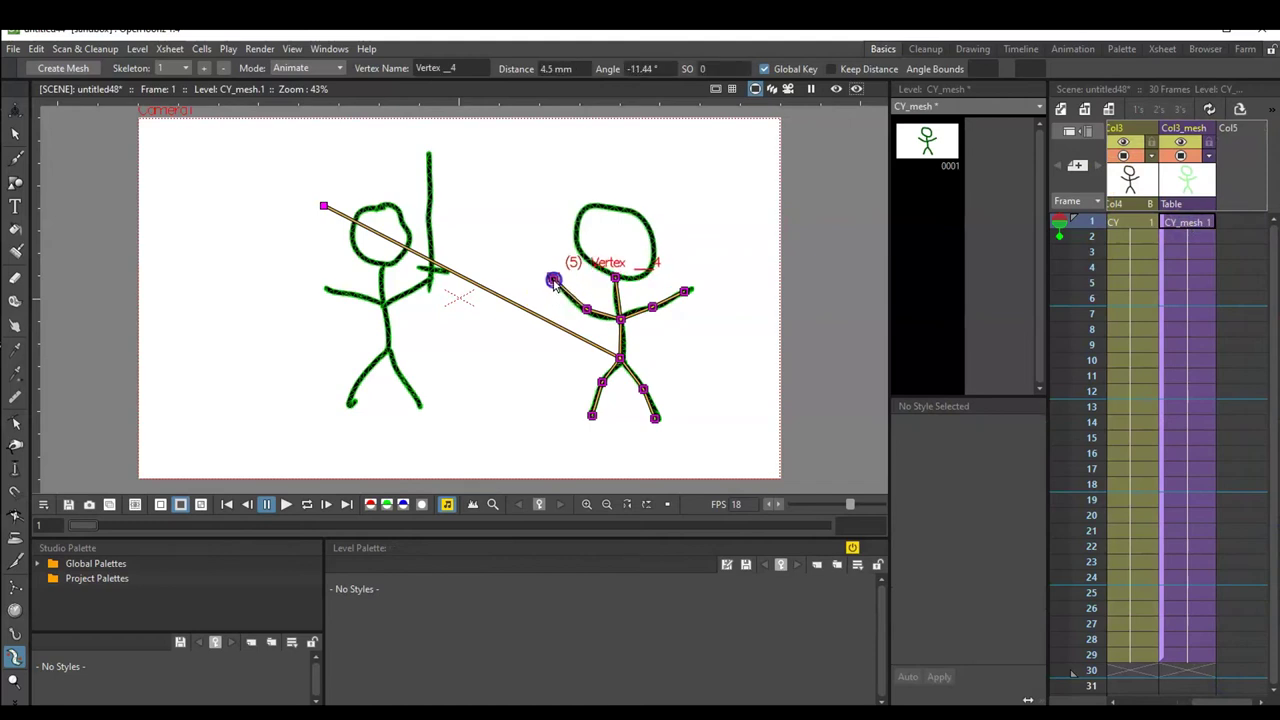
left_click(1185, 655)
left_click(585, 292)
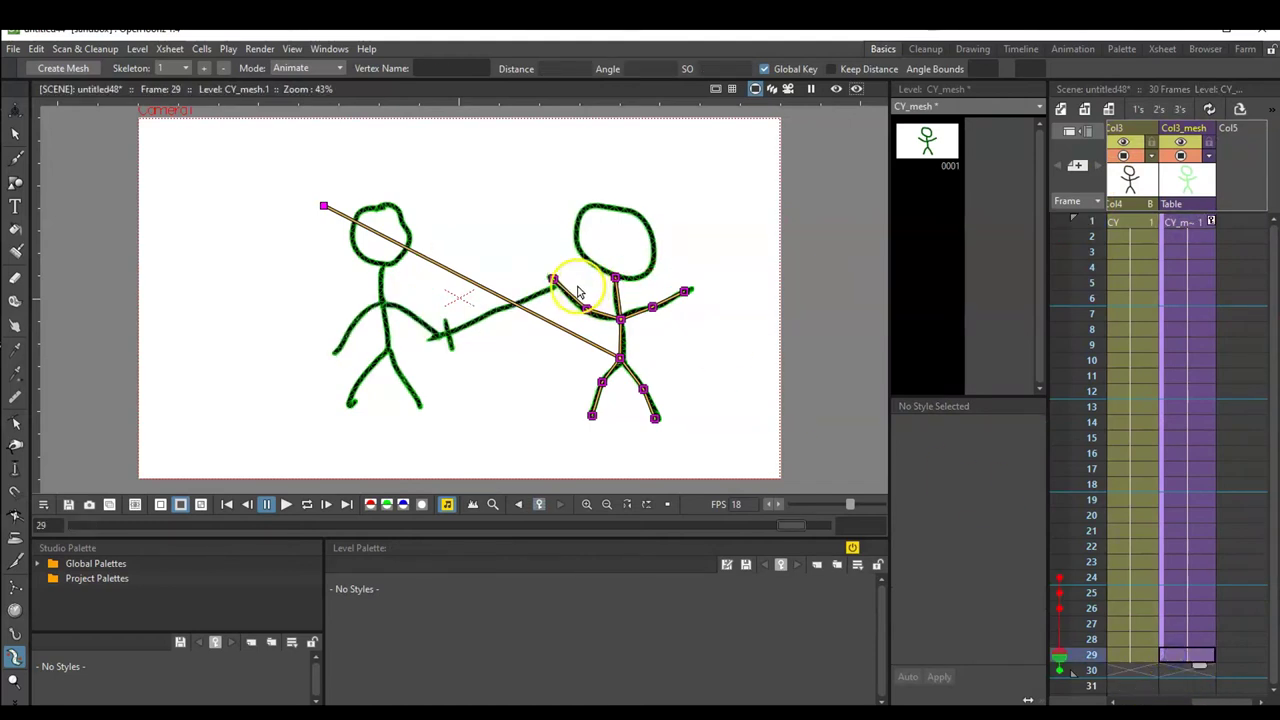
left_click_drag(577, 308, 658, 287)
left_click_drag(655, 417, 600, 420)
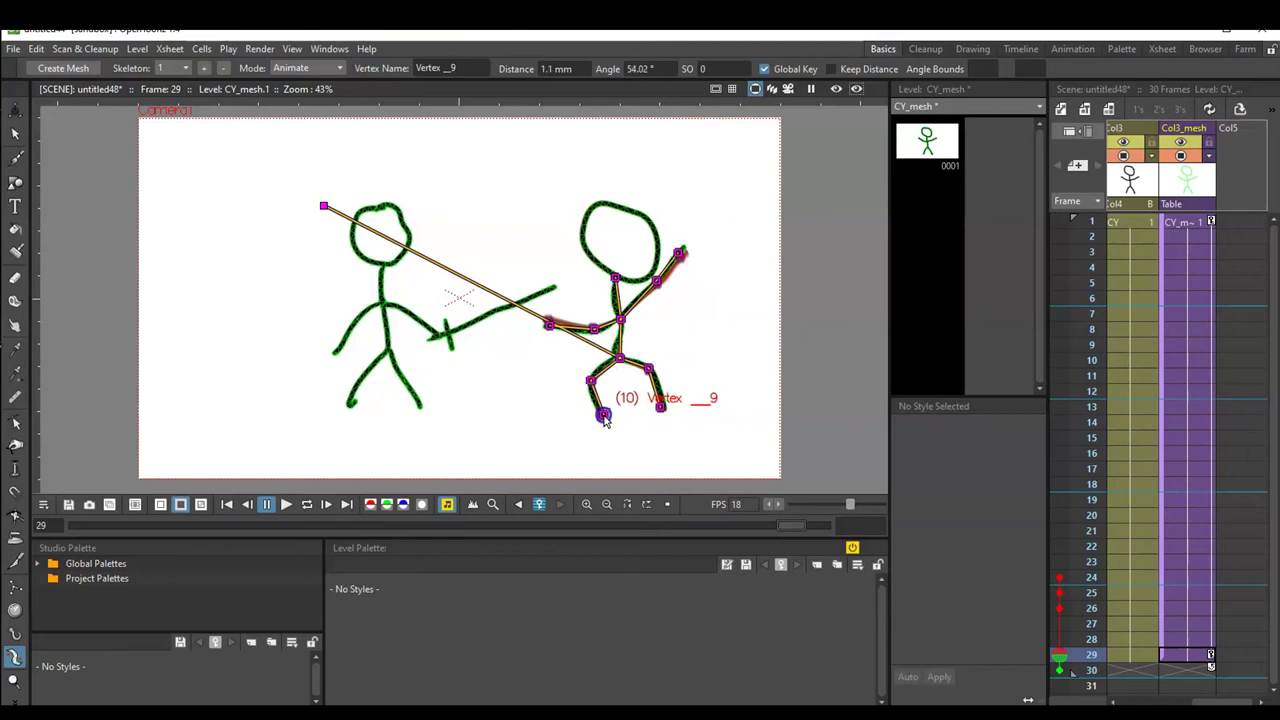
Step: Draw a sword with a crossguard in the second figure's near hand at frame 1 of a new column
left_click(1230, 203)
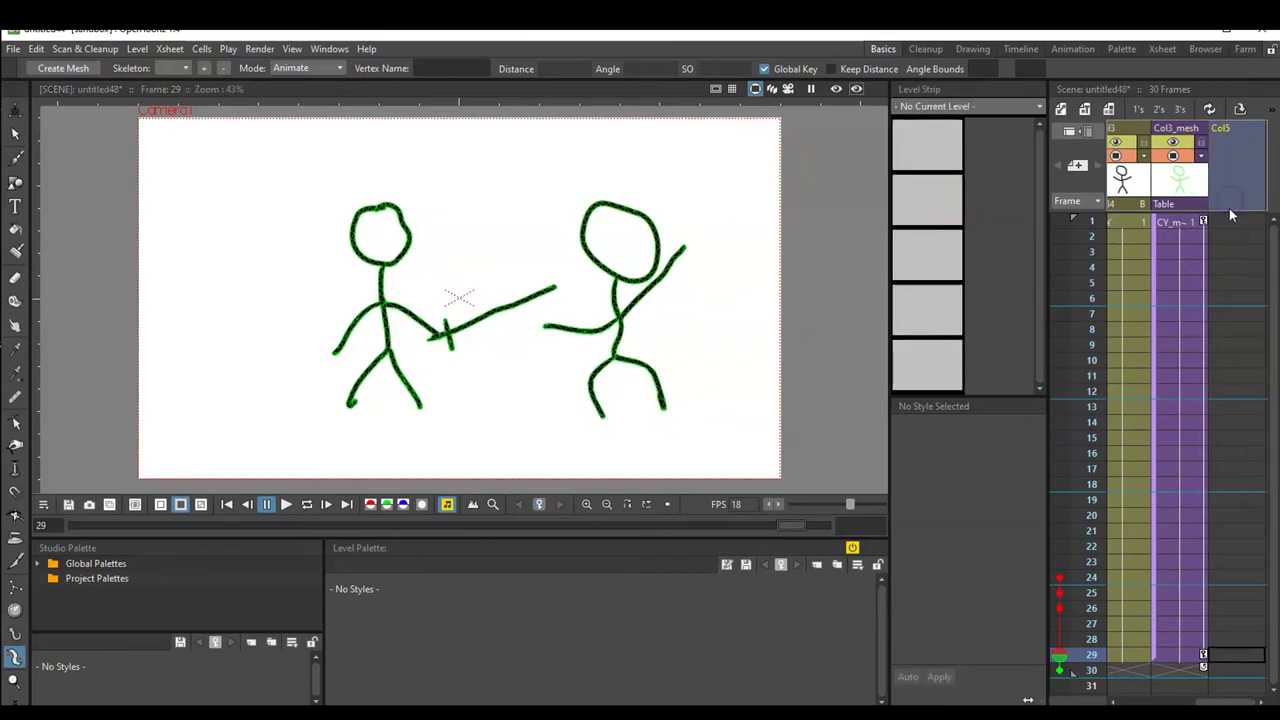
left_click(1240, 222)
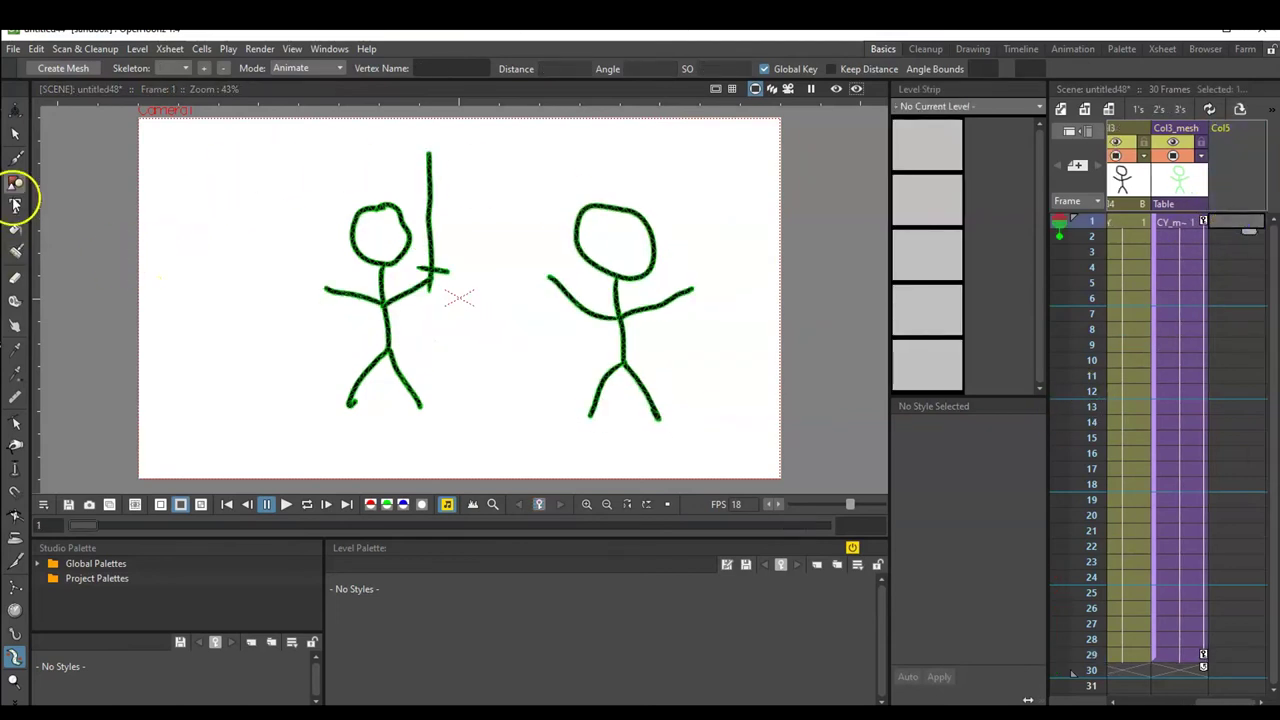
left_click(14, 160)
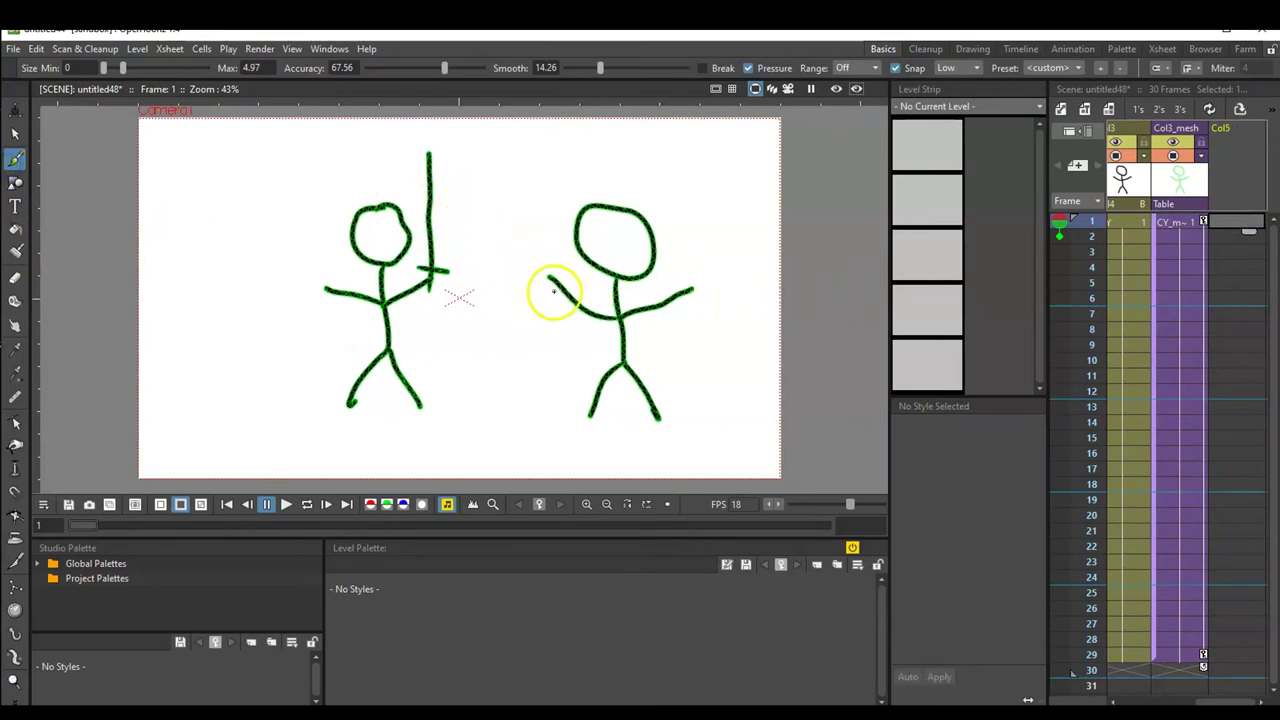
left_click_drag(553, 291, 542, 266)
left_click_drag(519, 177, 509, 156)
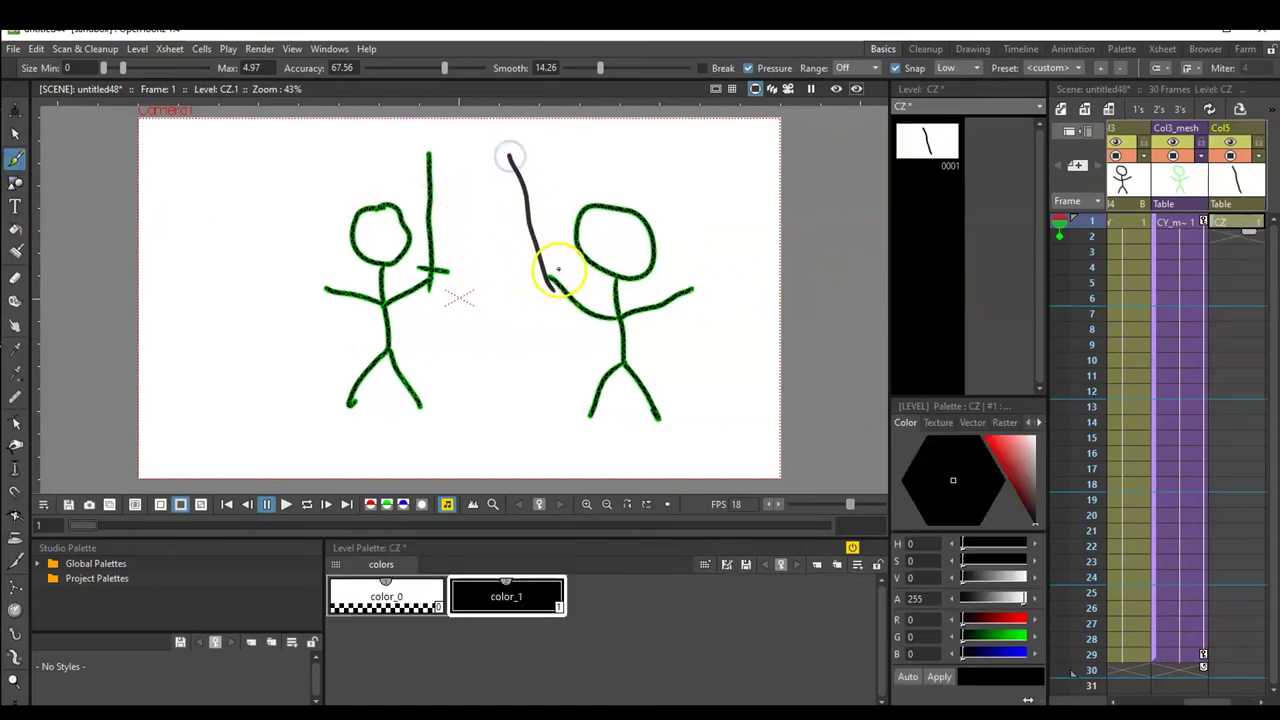
left_click_drag(523, 284, 521, 284)
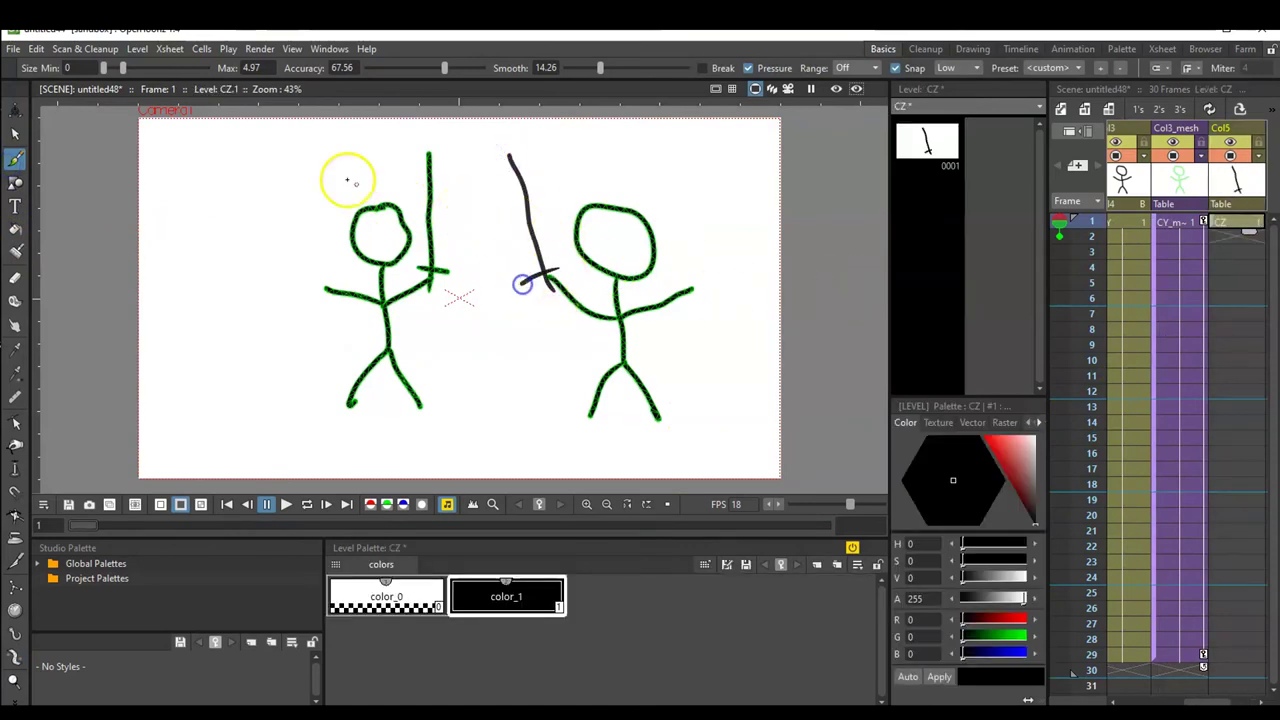
Step: Create a Plastic mesh for the second sword with 5.08 mm edges, 300 DPI and a 5-pixel margin
left_click(12, 657)
left_click(62, 68)
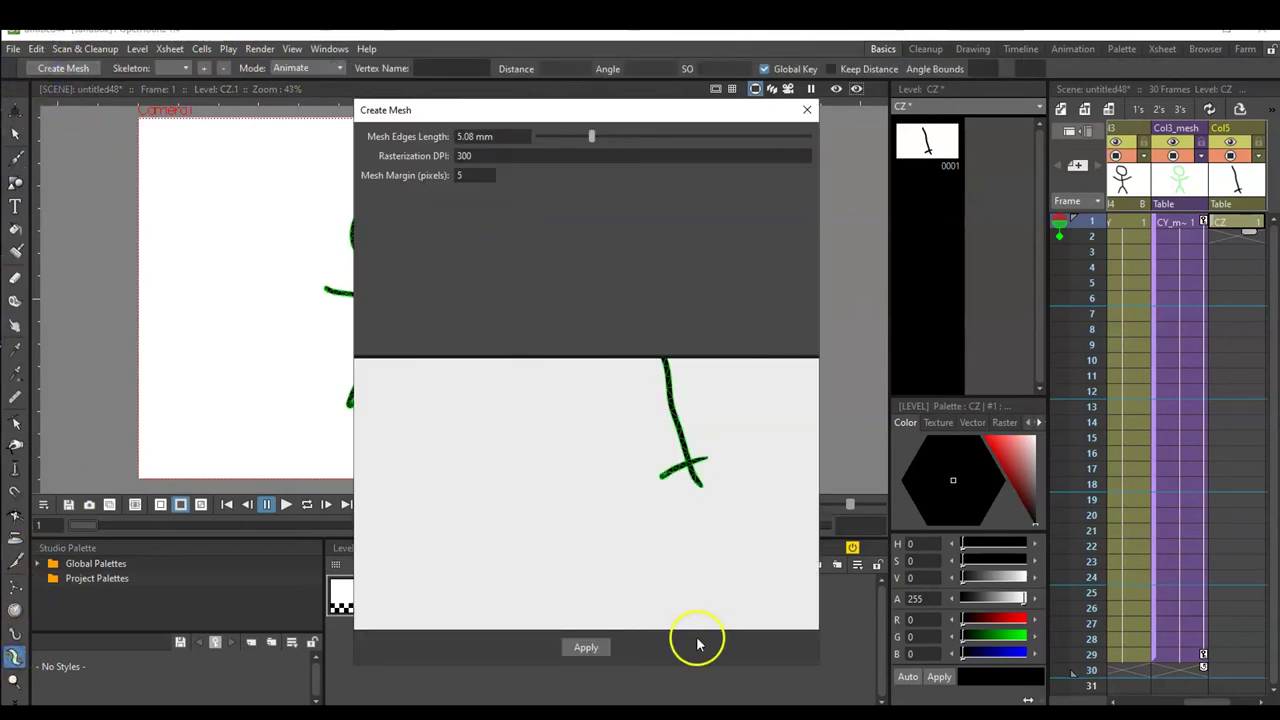
left_click(592, 648)
Step: Paint the second sword's blade, crossguard and handle as rigid with thickness 5
left_click(290, 68)
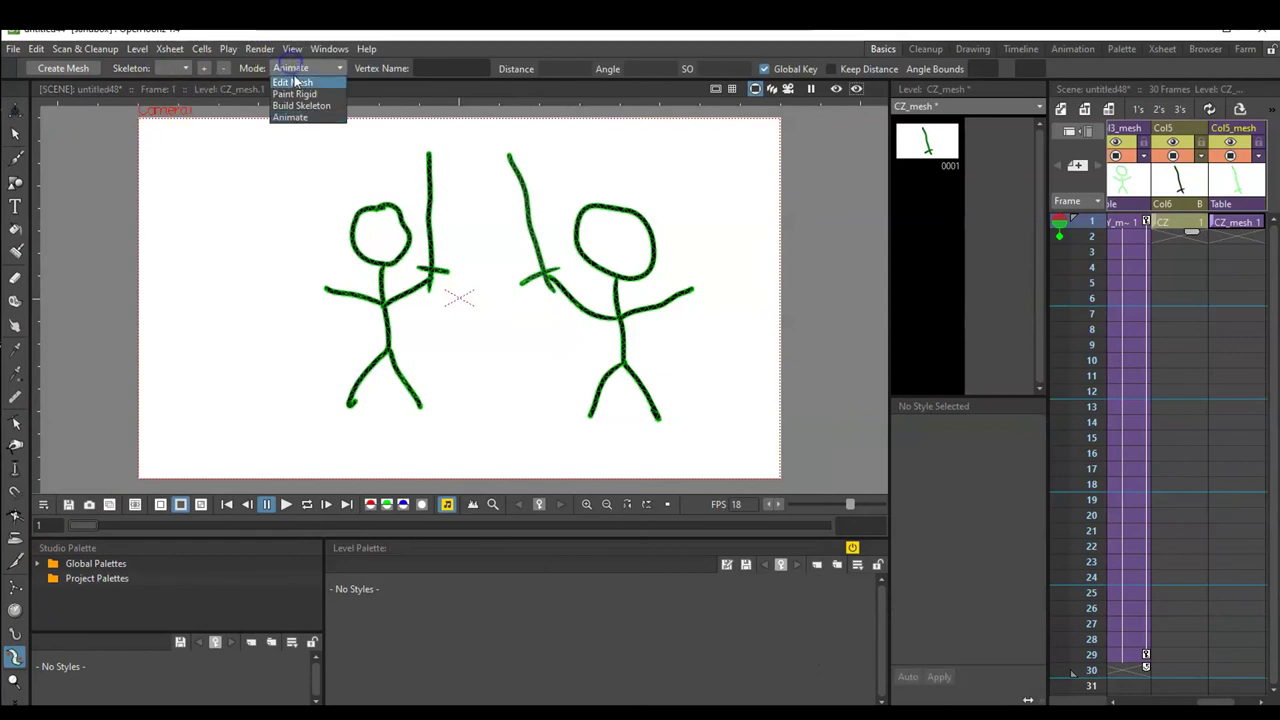
left_click(294, 94)
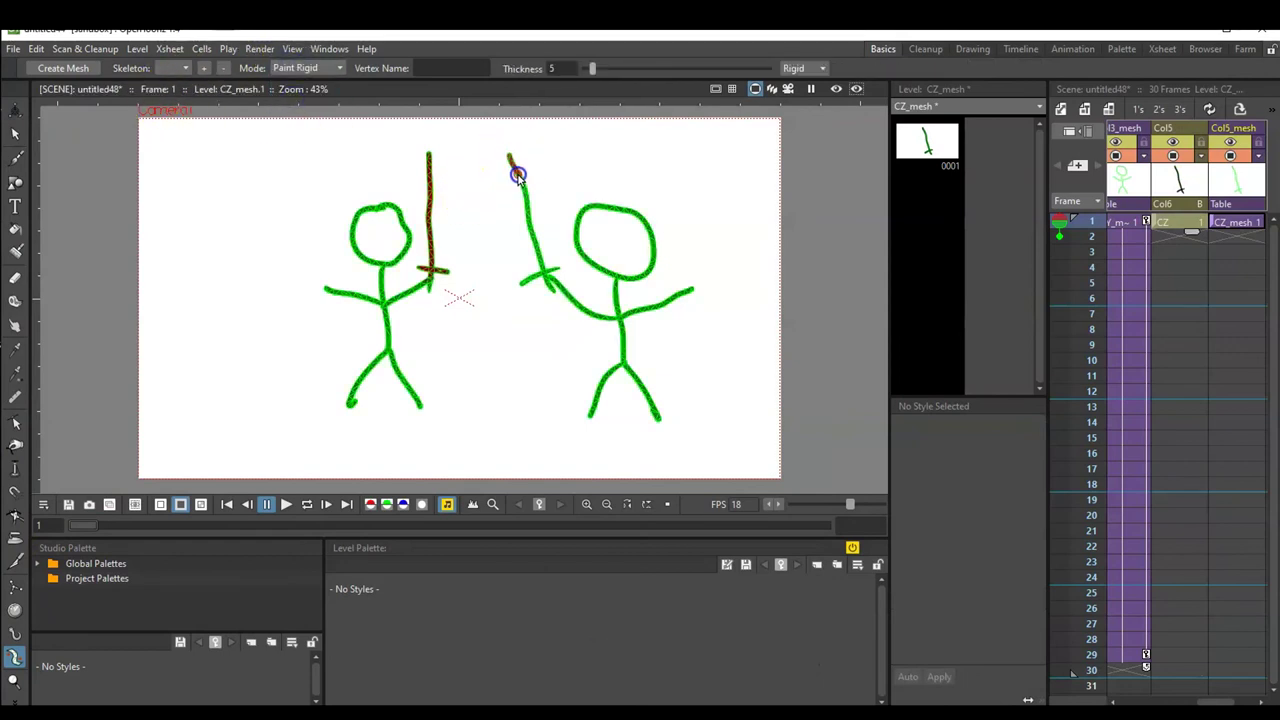
left_click_drag(528, 215, 540, 254)
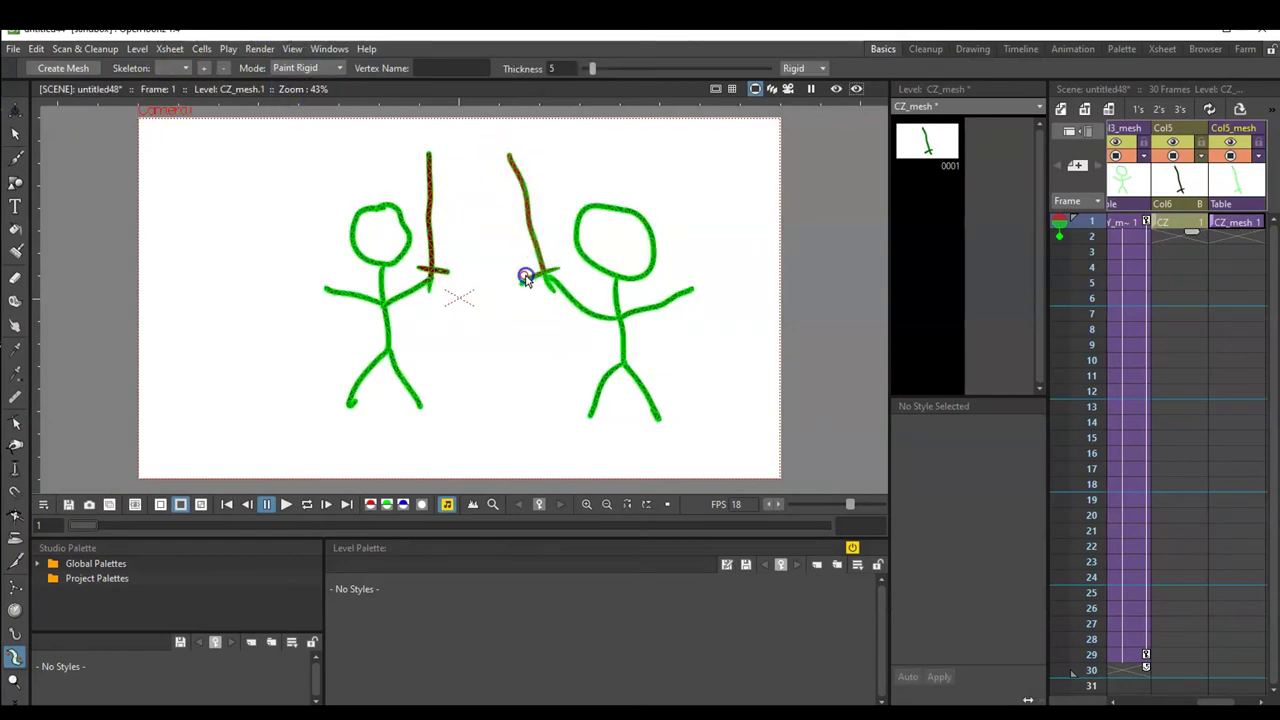
left_click_drag(554, 296, 560, 272)
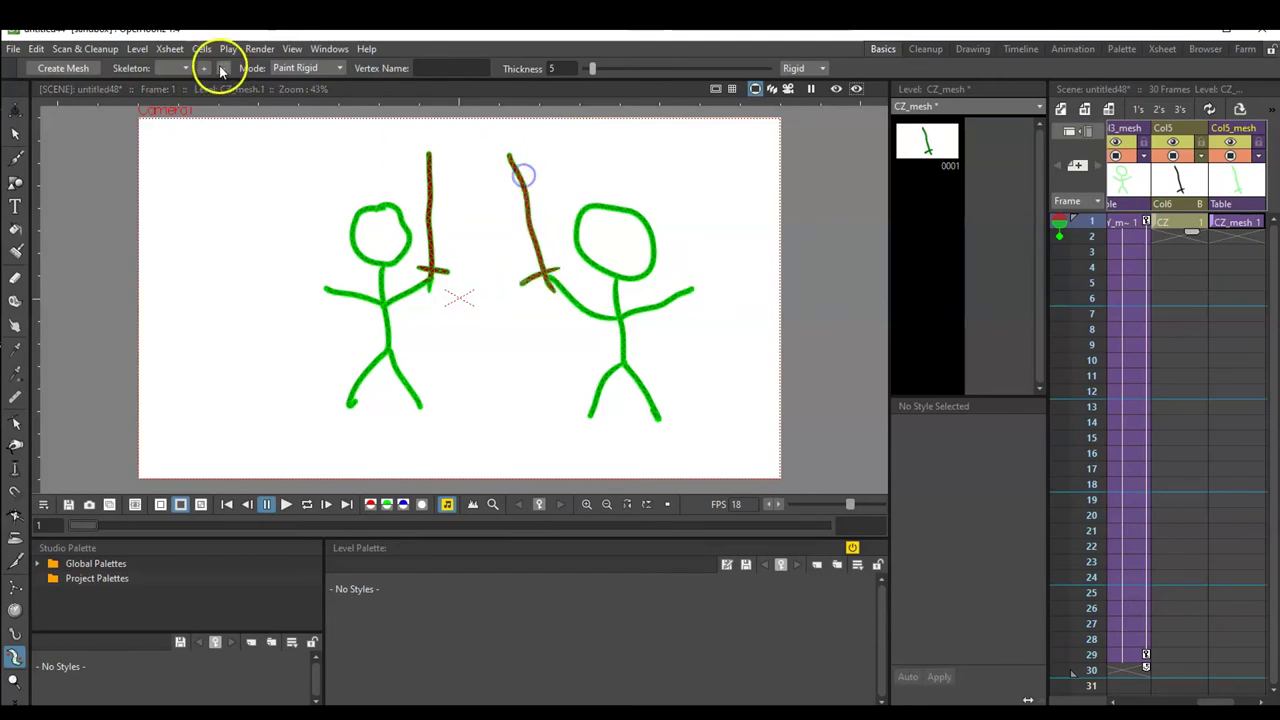
Step: Build the second sword's skeleton from an outside root to the hilt and the middle of the blade
left_click(300, 68)
left_click(378, 174)
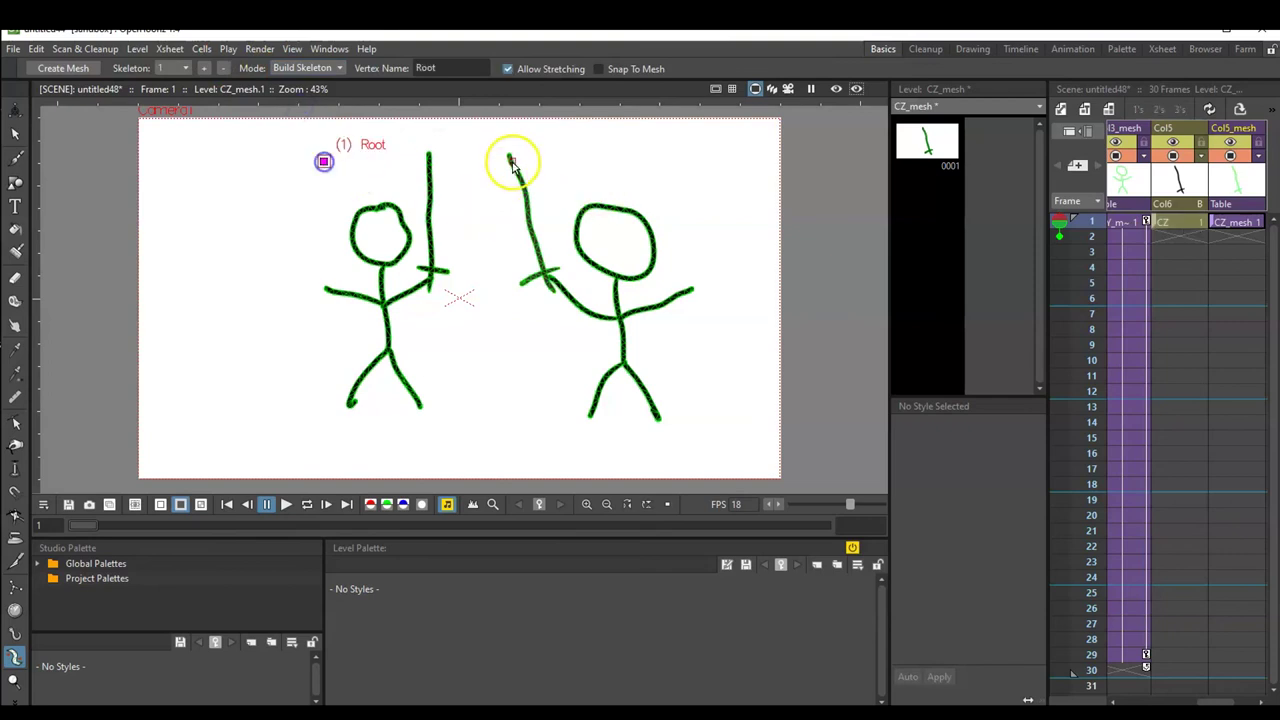
left_click(541, 277)
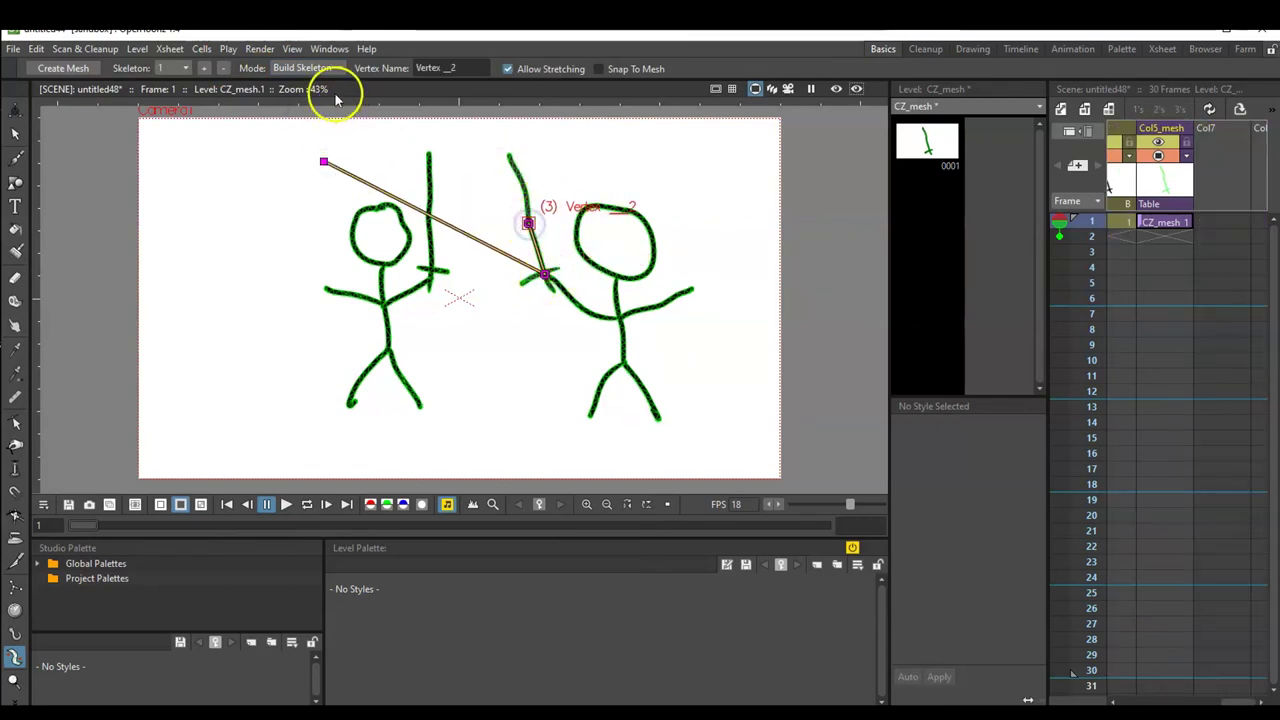
Step: Key the second sword's pose at frame 1 in Animate mode, and extend its drawing and mesh to frame 30
left_click(305, 68)
left_click(318, 112)
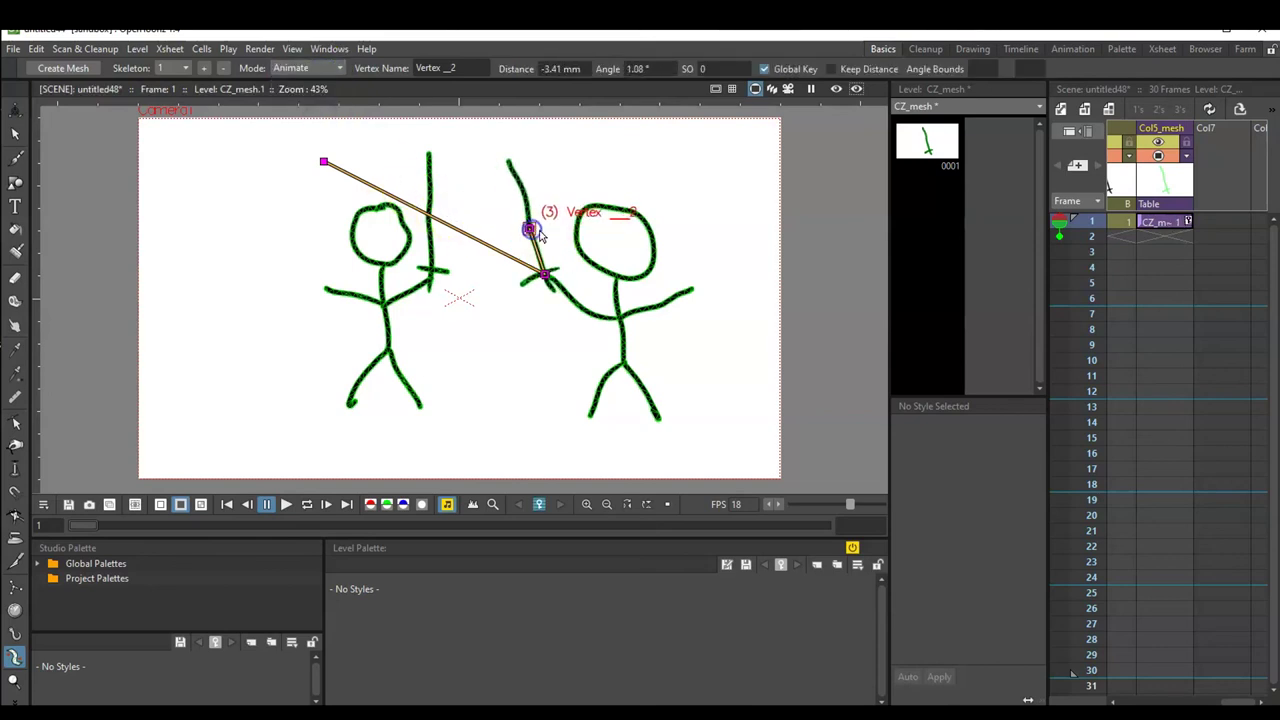
left_click(1130, 222)
left_click_drag(1202, 238, 1178, 490)
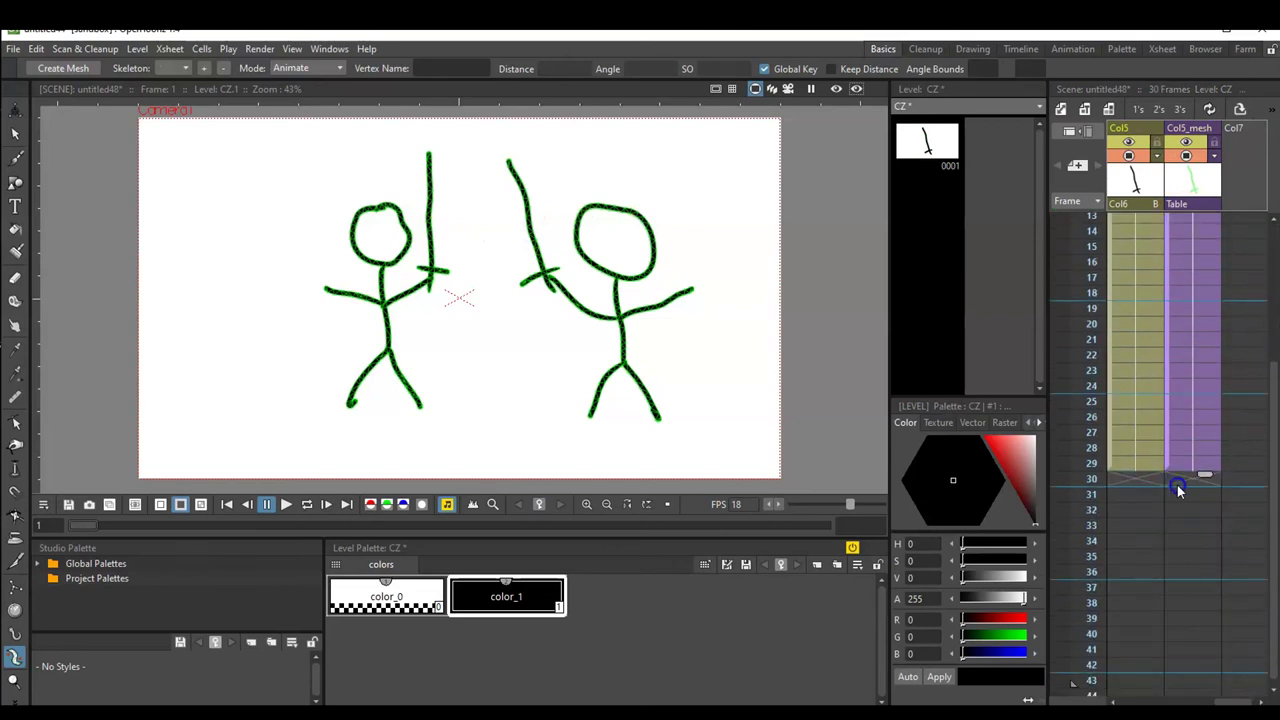
Step: Key the second sword at frames 15, 21 and 30 so it flies from the hand, turns and falls to the ground
left_click(1192, 248)
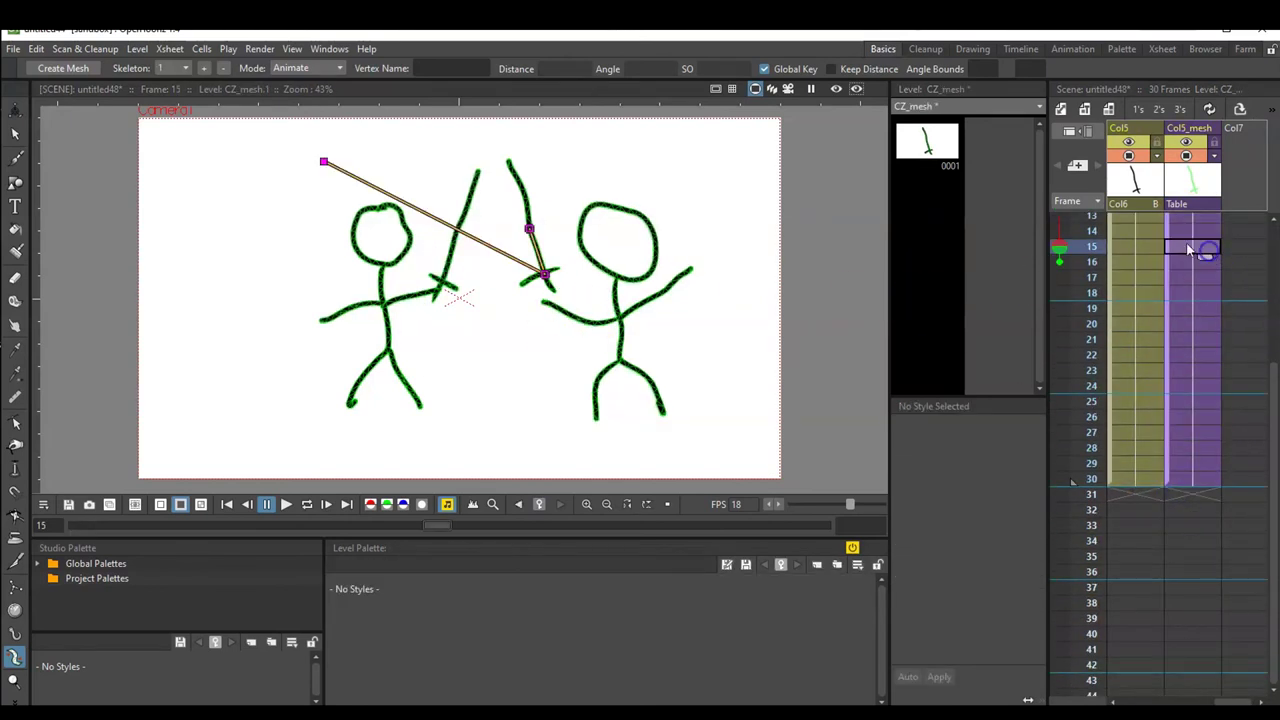
left_click_drag(547, 281, 476, 426)
left_click(1200, 436)
left_click(1190, 570)
left_click(546, 305)
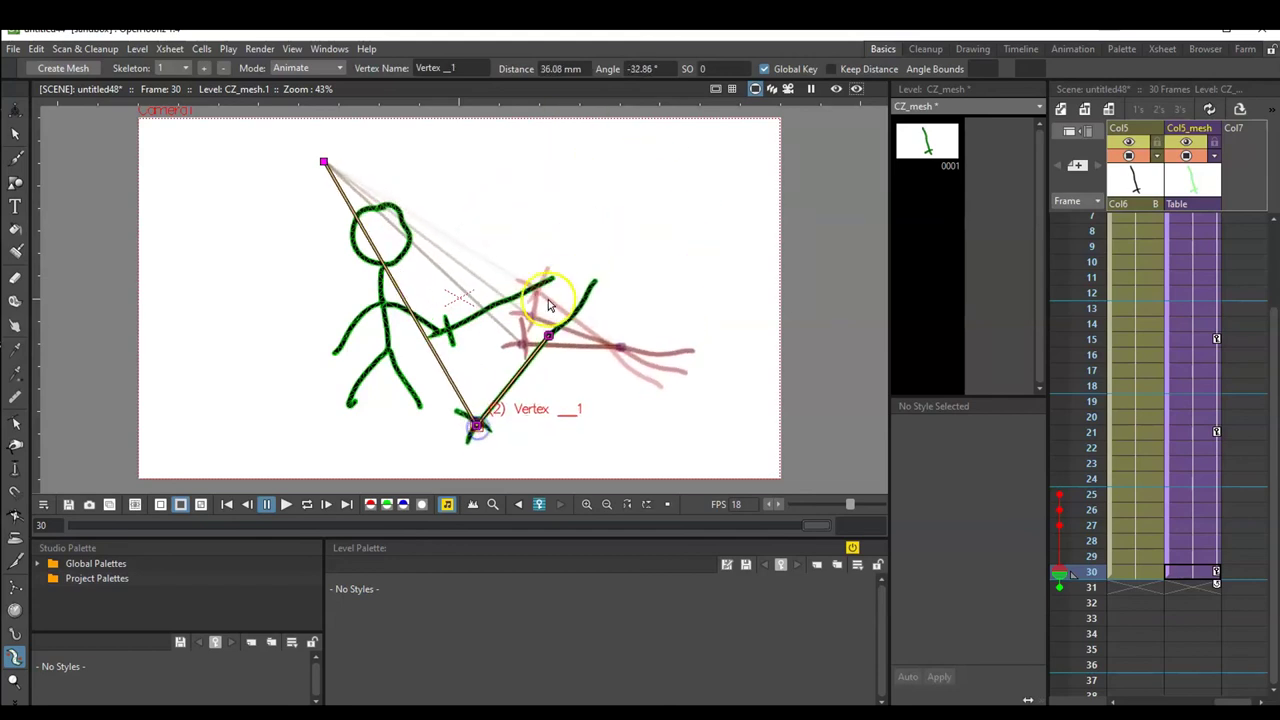
left_click_drag(548, 337, 547, 413)
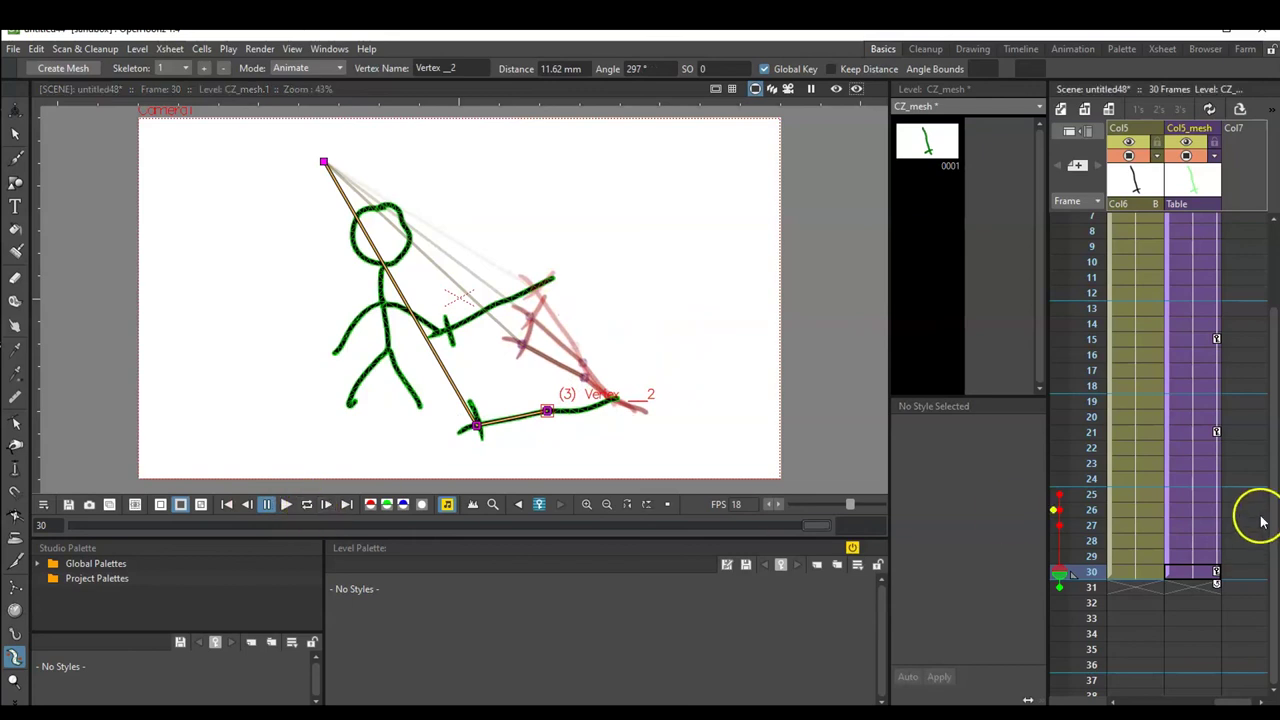
Step: Extend the second figure's drawing and mesh to frame 30, and preview the sword fight in a loop
left_click(1178, 700)
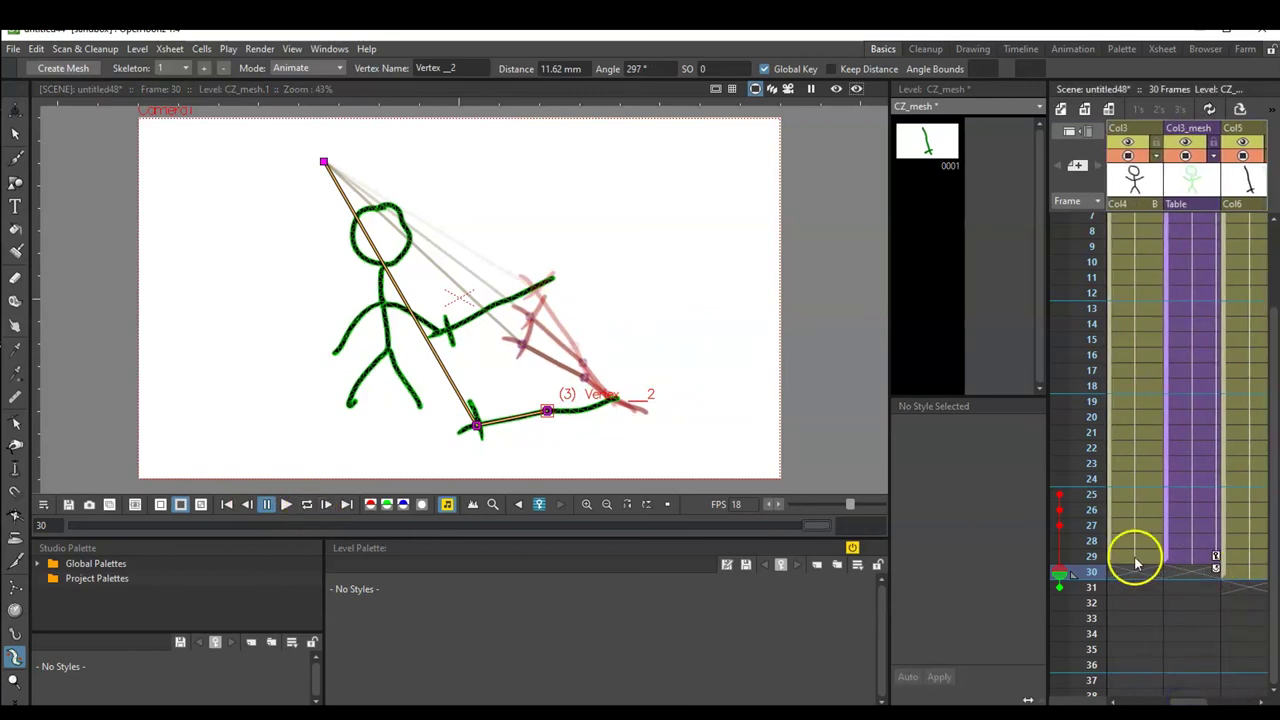
left_click(1135, 562)
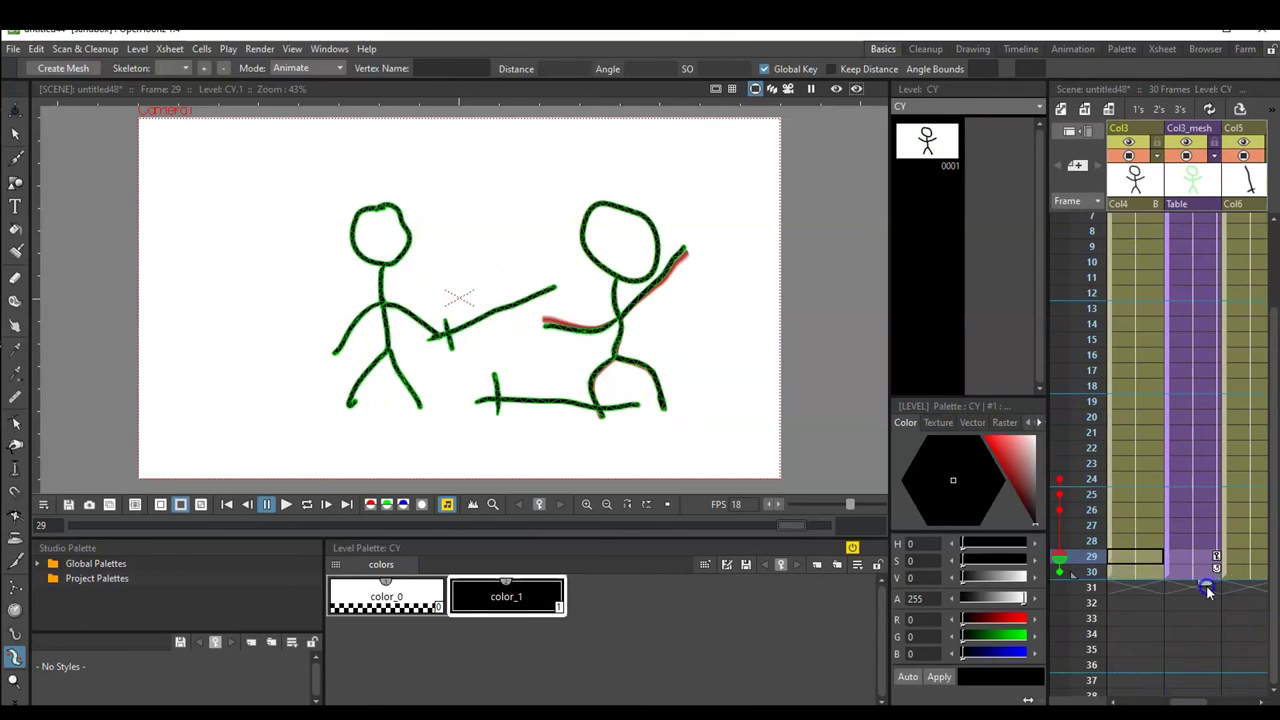
scroll(1200, 580, "down", 4)
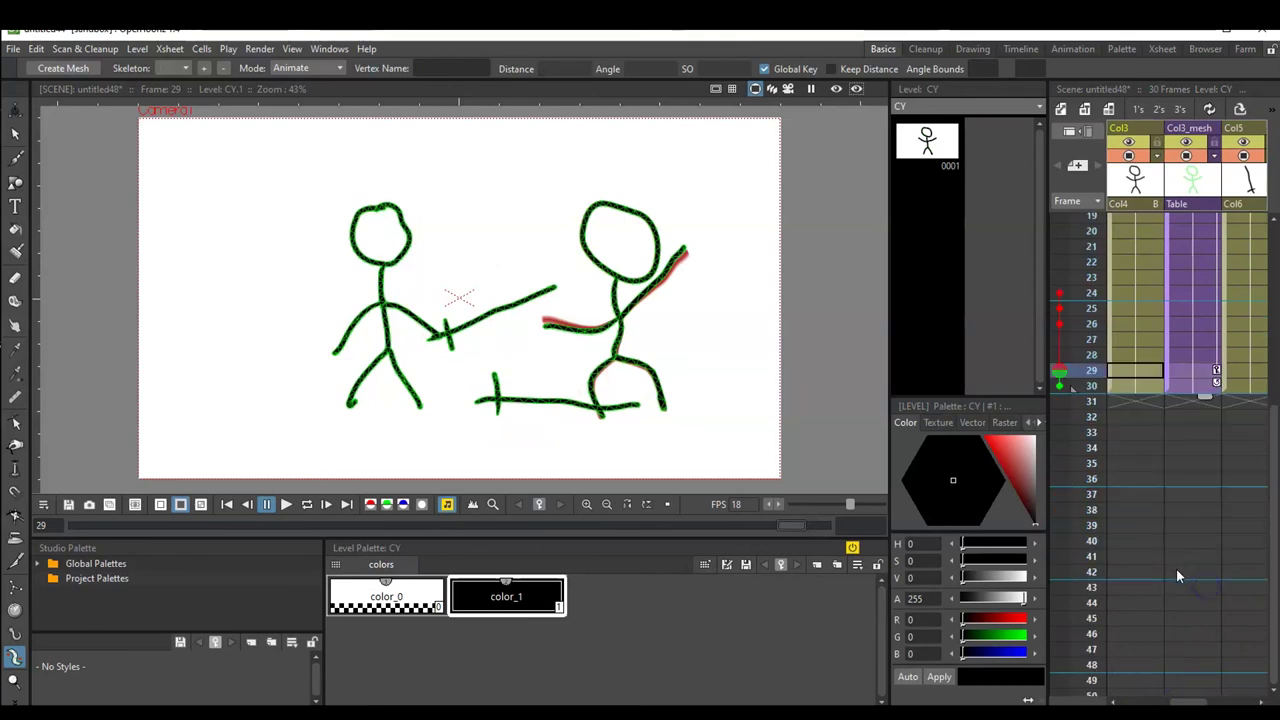
left_click(1190, 697)
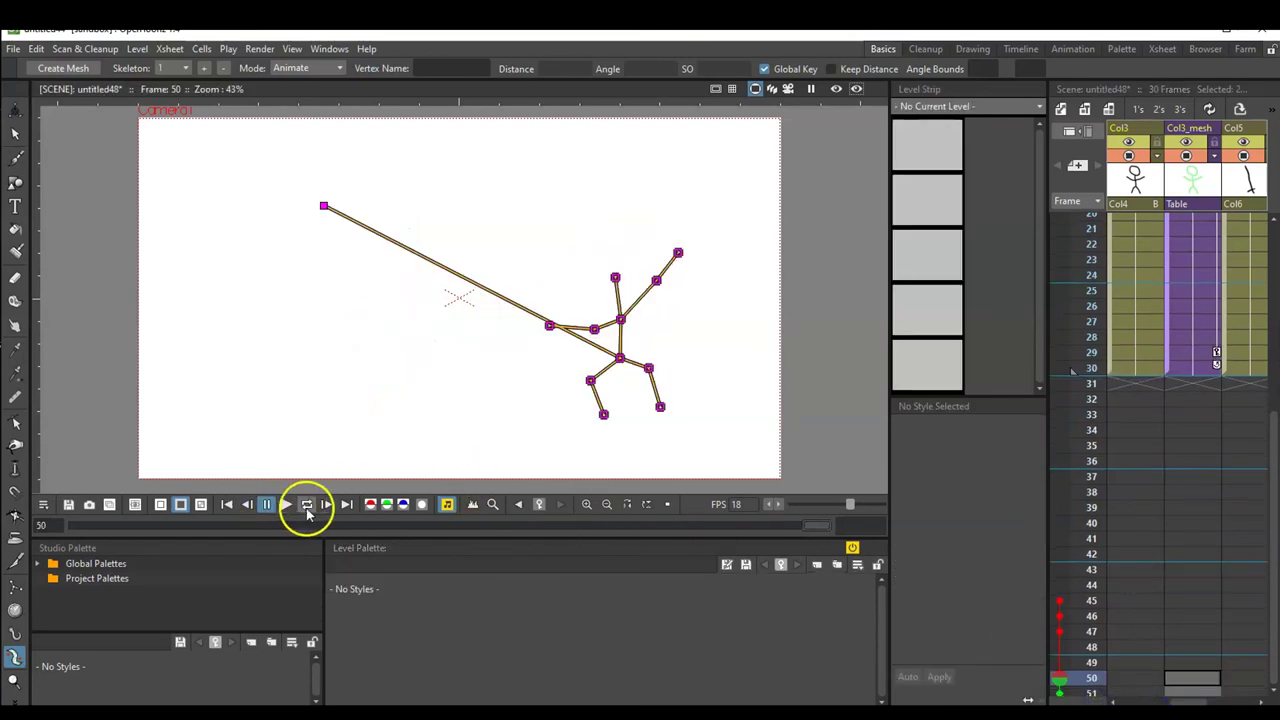
left_click(307, 506)
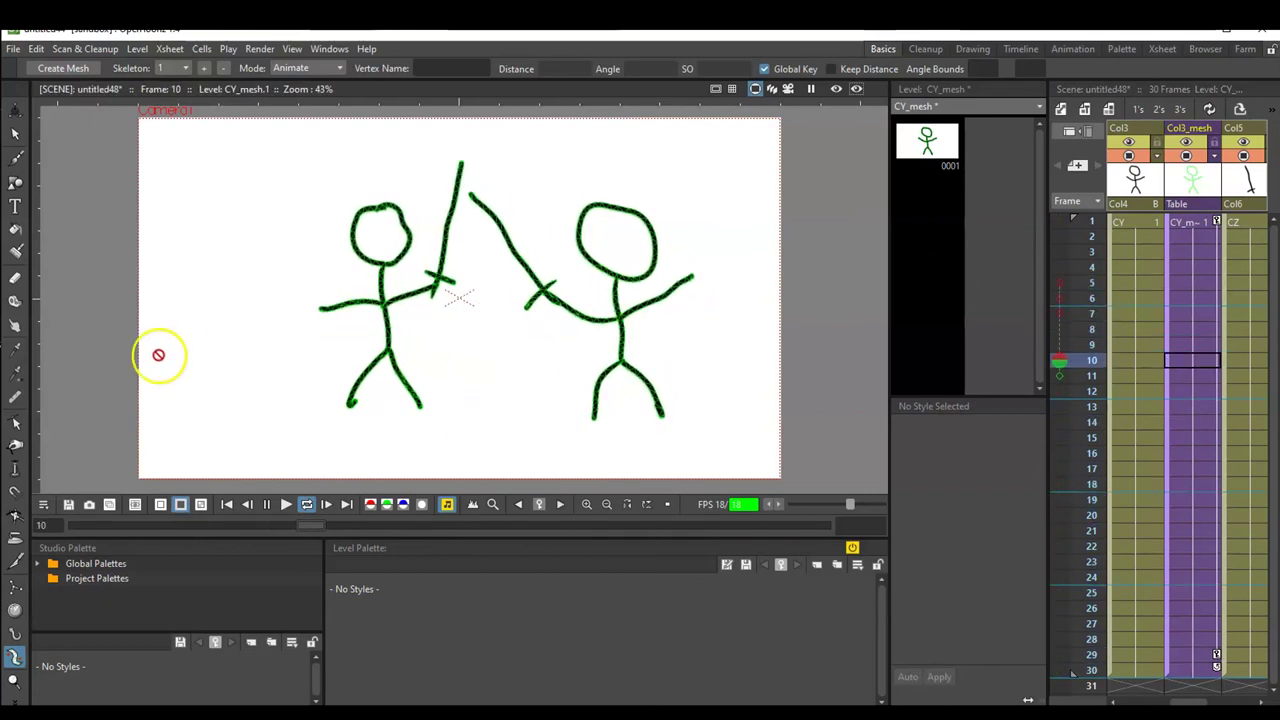
left_click(267, 504)
Step: Extend the drawings and meshes of the second figure and its sword together to frame 42, and loop the playback
scroll(1147, 397, "down", 4)
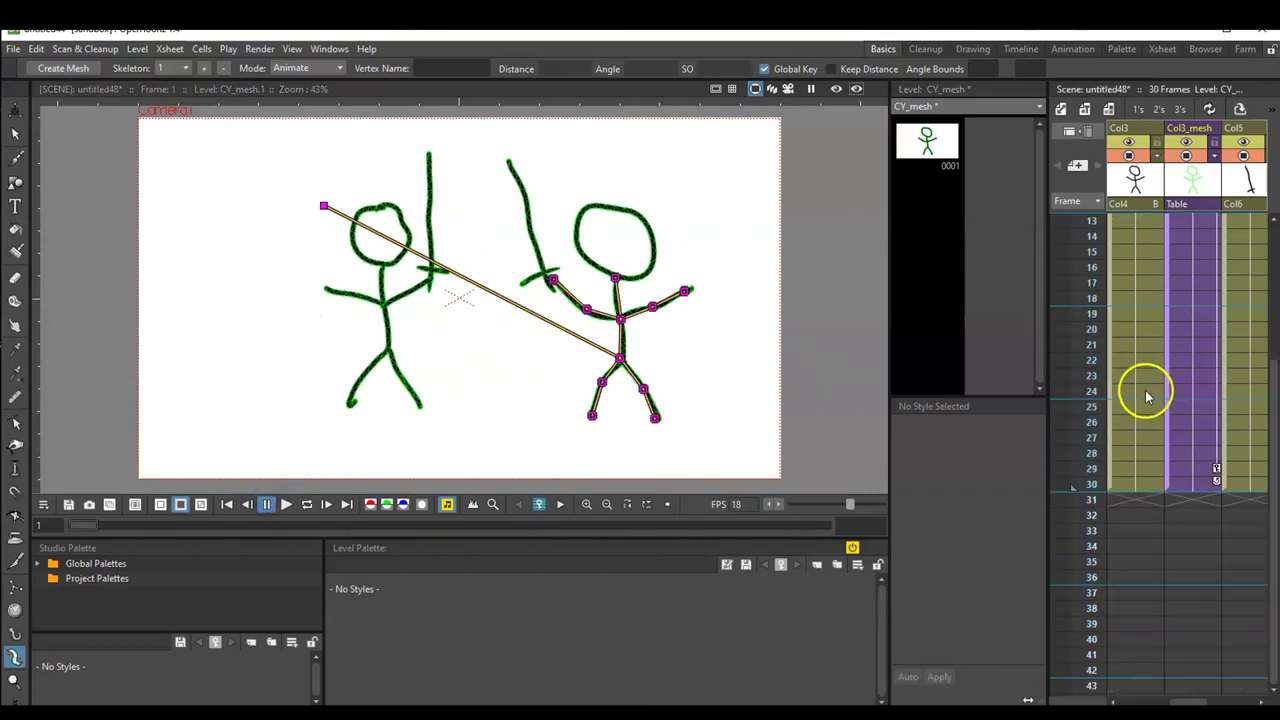
left_click(1126, 485)
scroll(1220, 490, "right", 2)
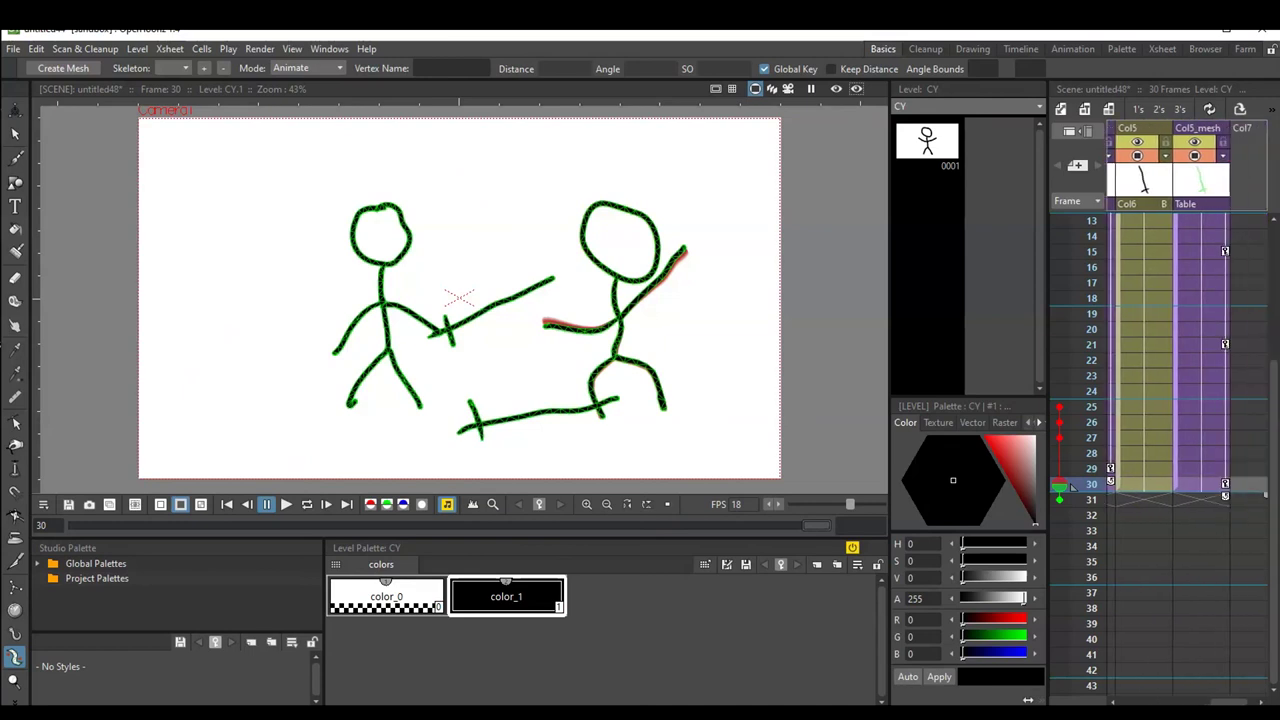
left_click_drag(1182, 497, 1179, 650)
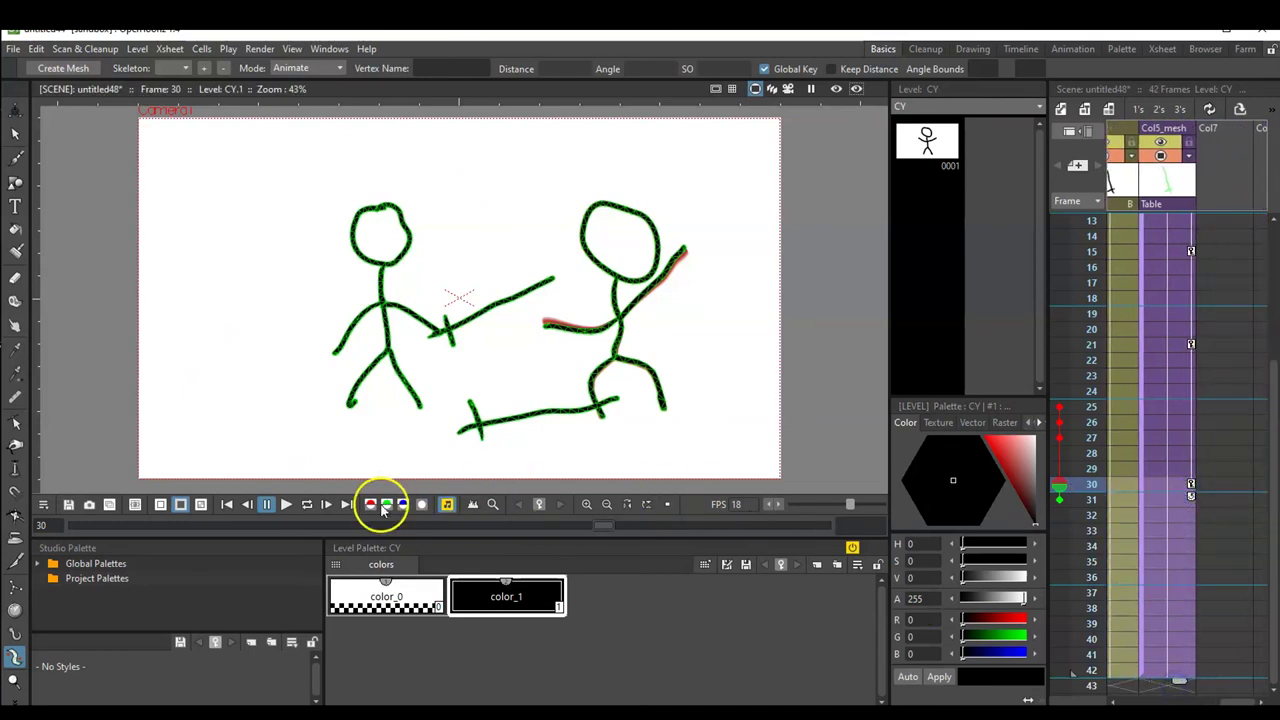
left_click(309, 505)
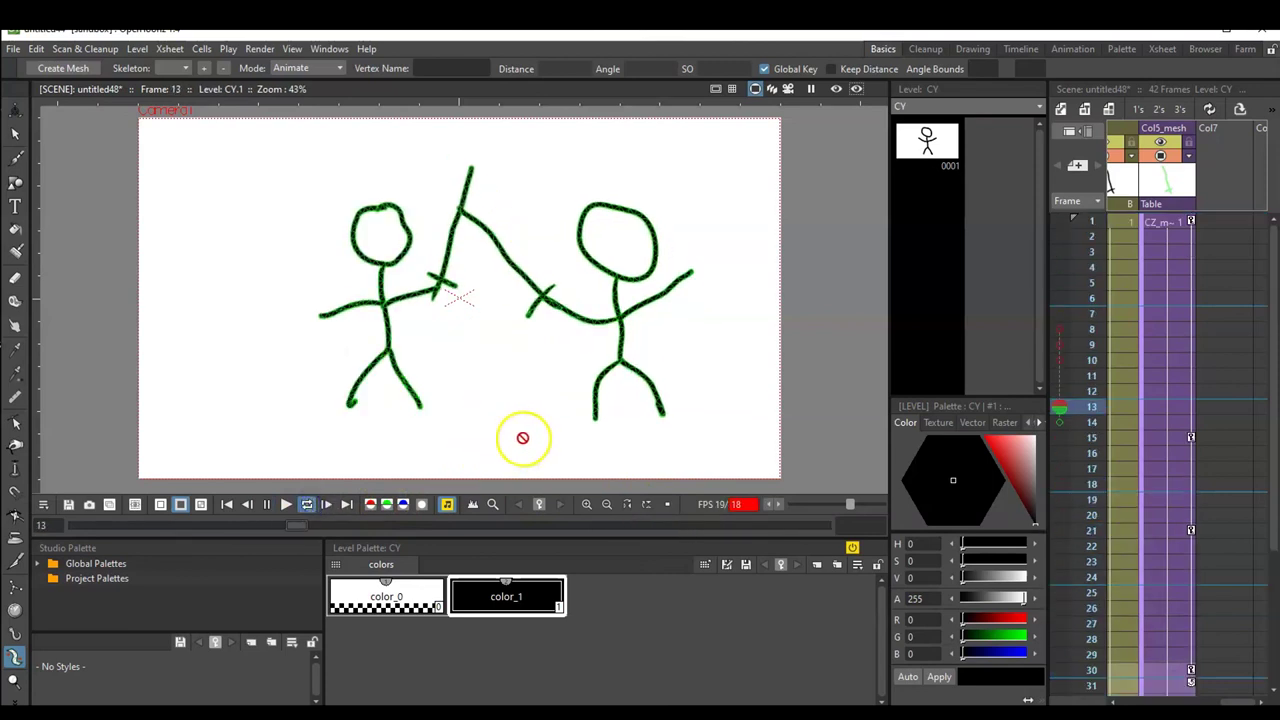
Step: Stop the playback, extend the first figure's drawing and mesh to frame 42, and review the full animation in a loop
left_click(1222, 700)
left_click_drag(1222, 700, 1130, 700)
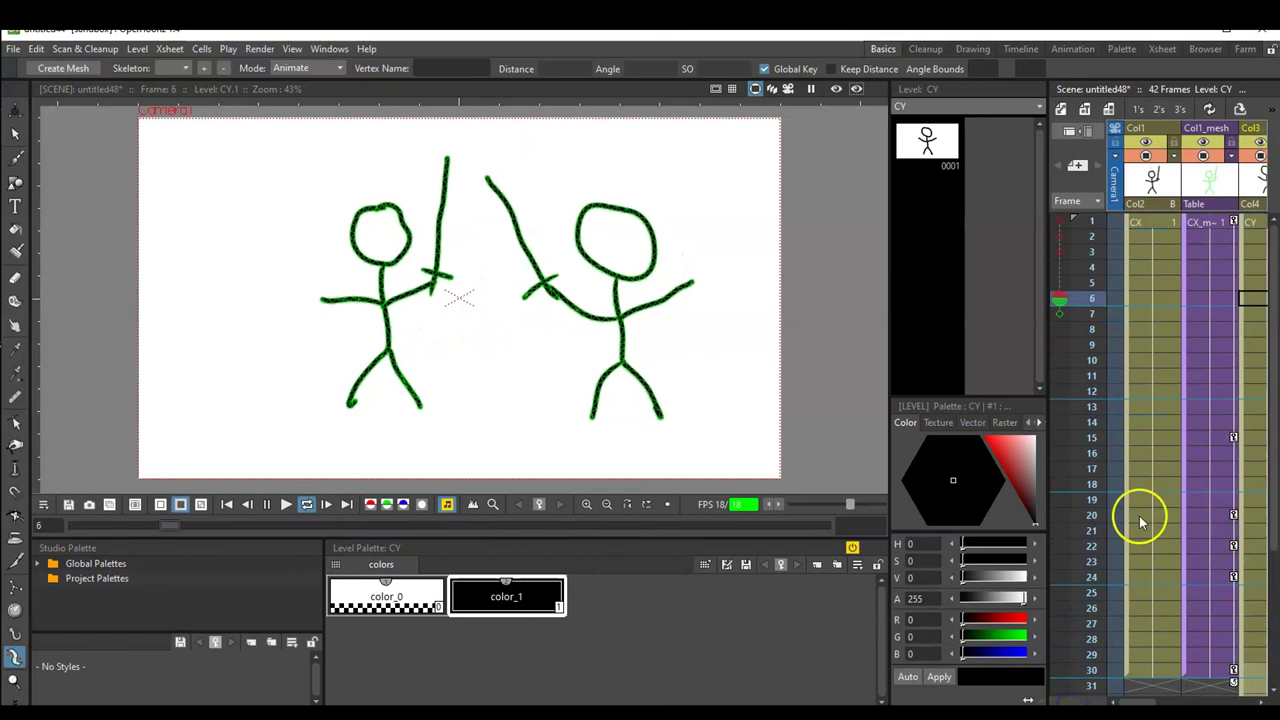
left_click(307, 505)
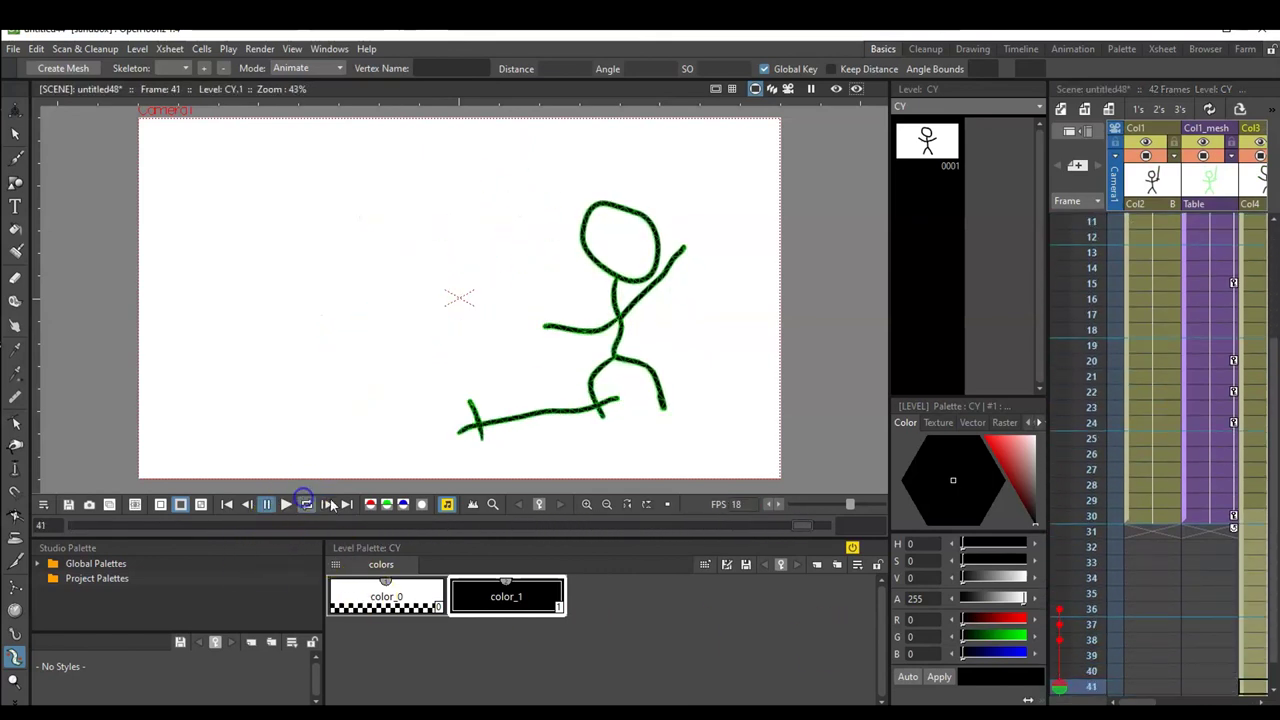
left_click(1140, 424)
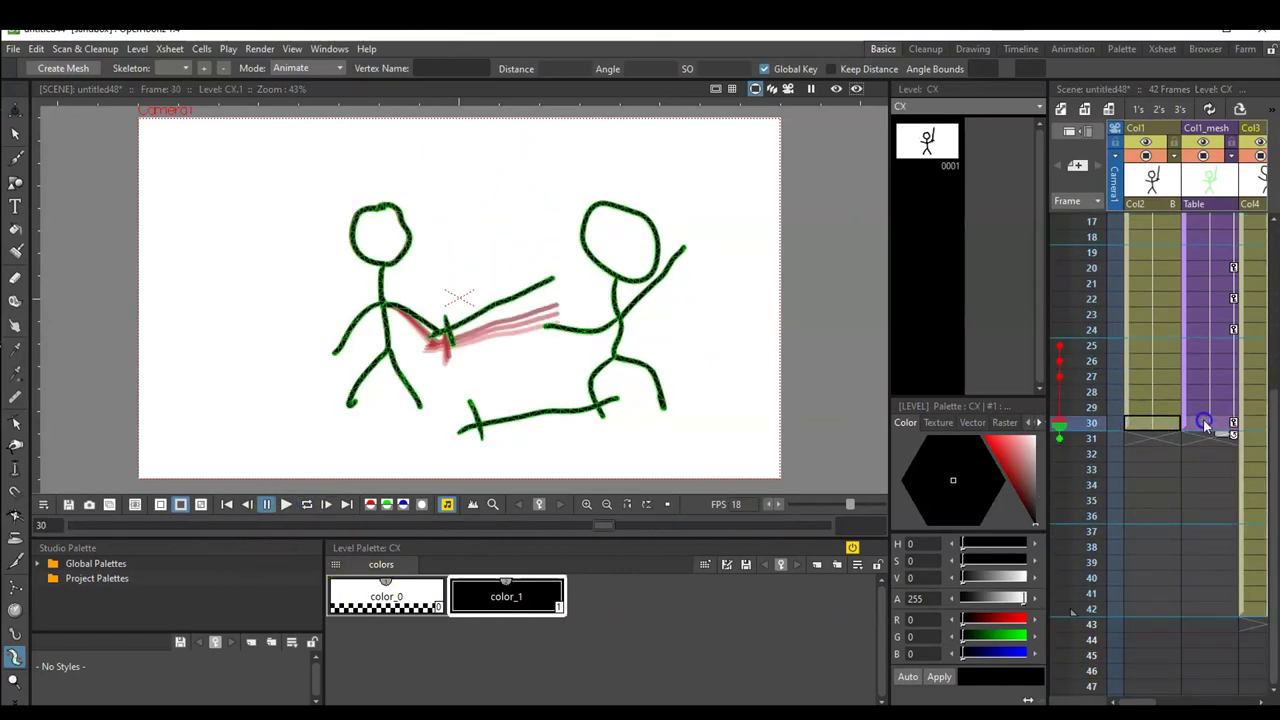
left_click_drag(1220, 437, 1231, 621)
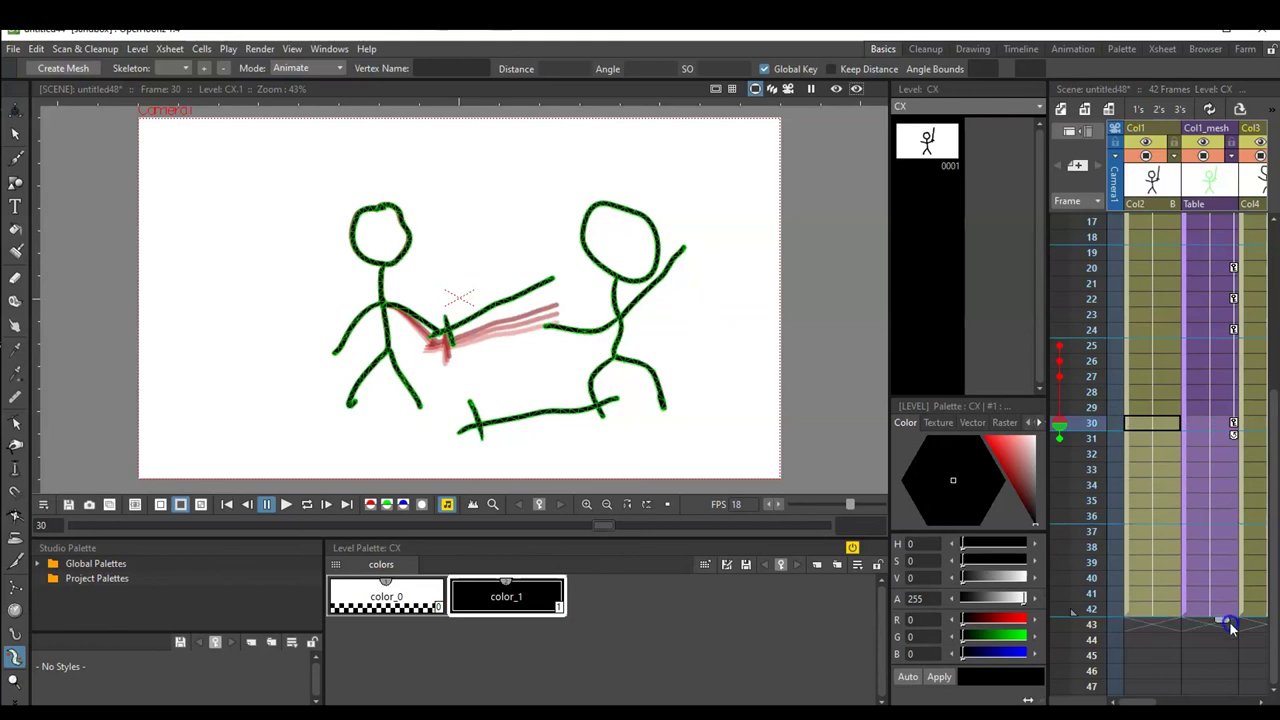
left_click(307, 508)
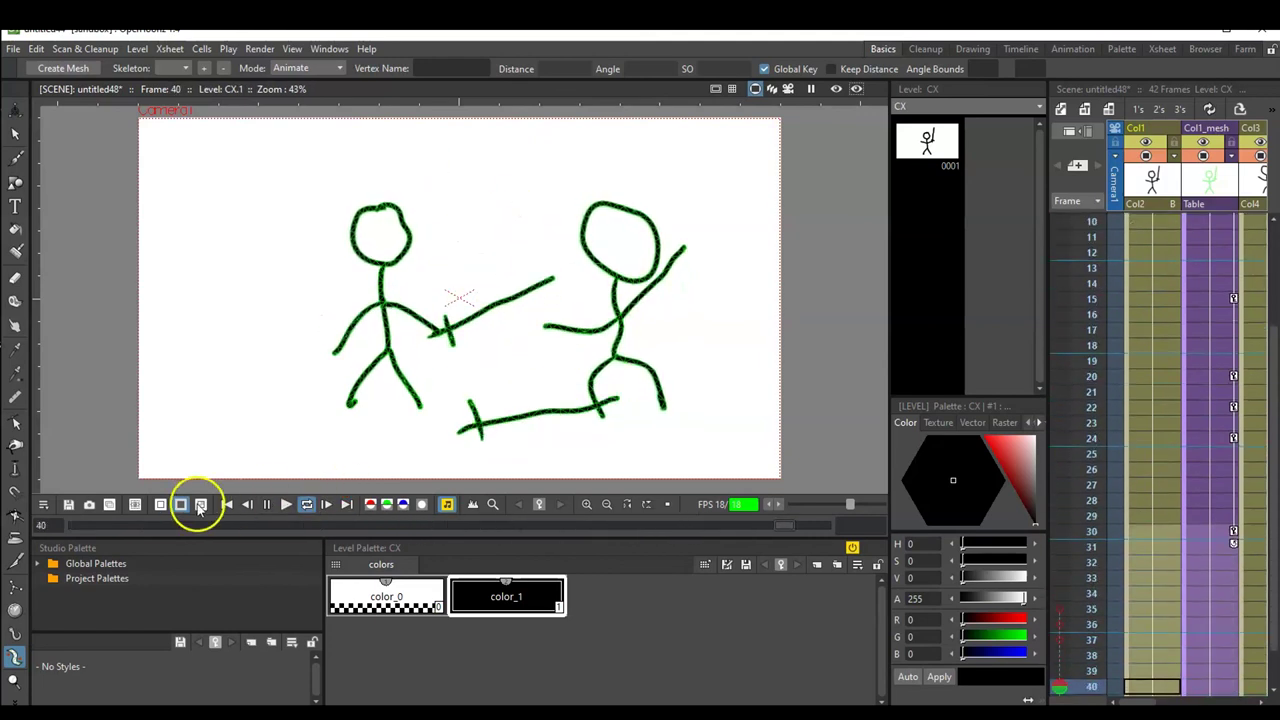
left_click(264, 506)
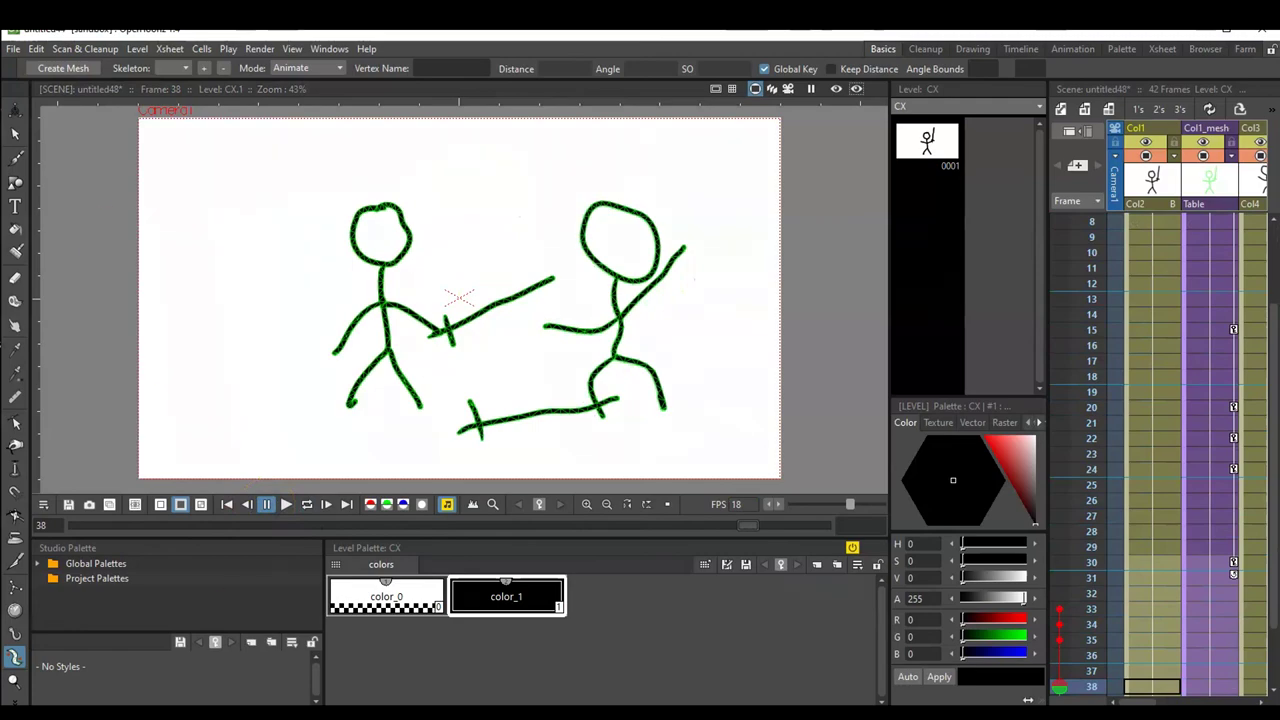